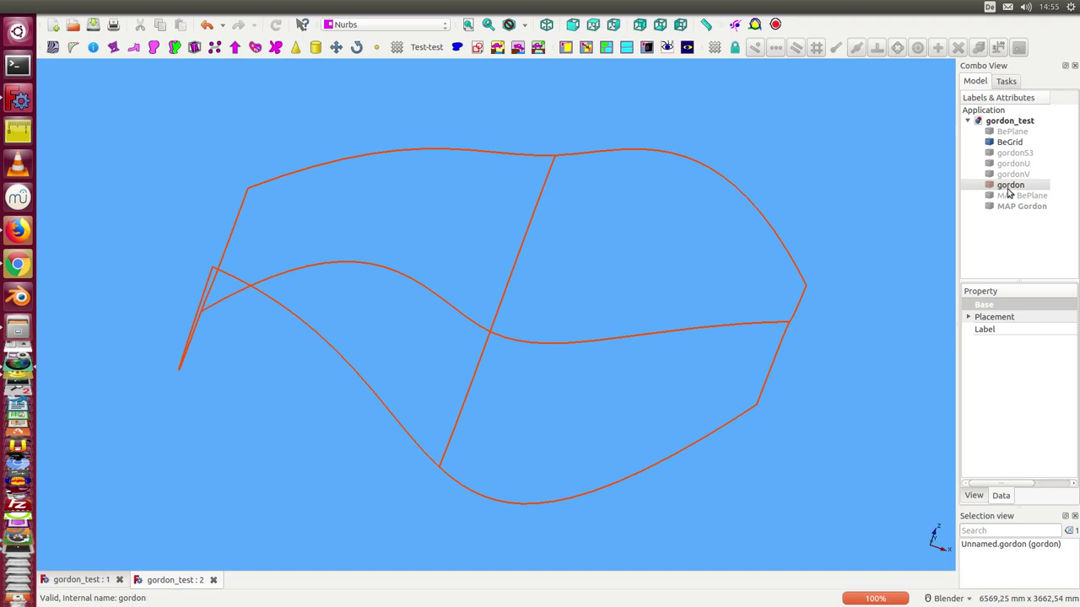
# Orbit the orange 3x3 curve network to an oblique view, then display the green gordon surface.
pyautogui.moveTo(407, 326)
pyautogui.mouseDown(button='middle')
pyautogui.moveTo(400, 346)
pyautogui.moveTo(368, 332)
pyautogui.moveTo(366, 306)
pyautogui.mouseUp(button='middle')
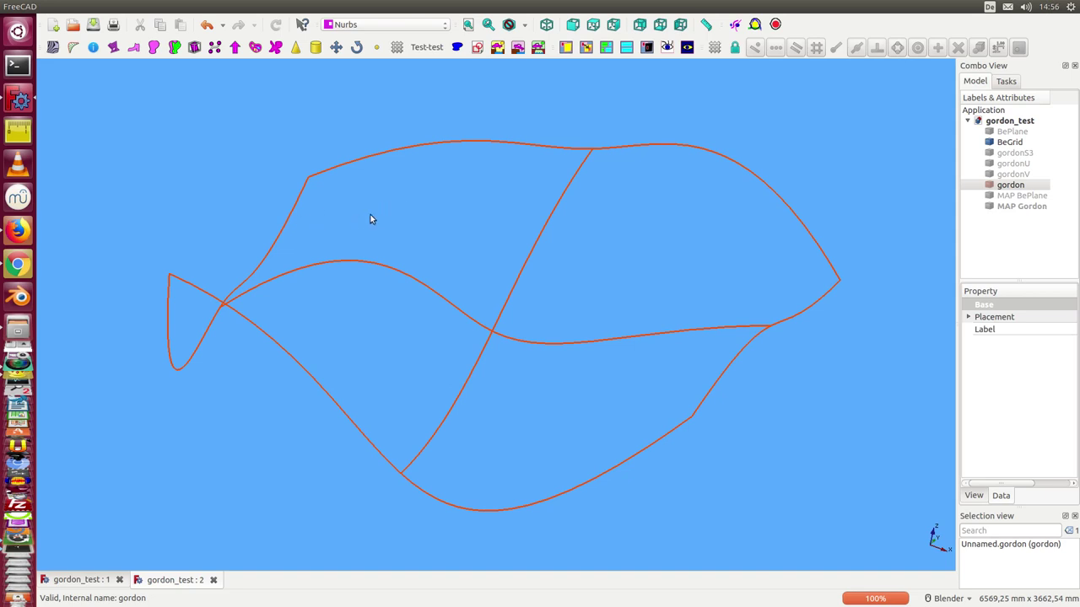
pyautogui.moveTo(370, 214); pyautogui.dragTo(390, 237, button='middle')
pyautogui.scroll(-2, 314, 230)
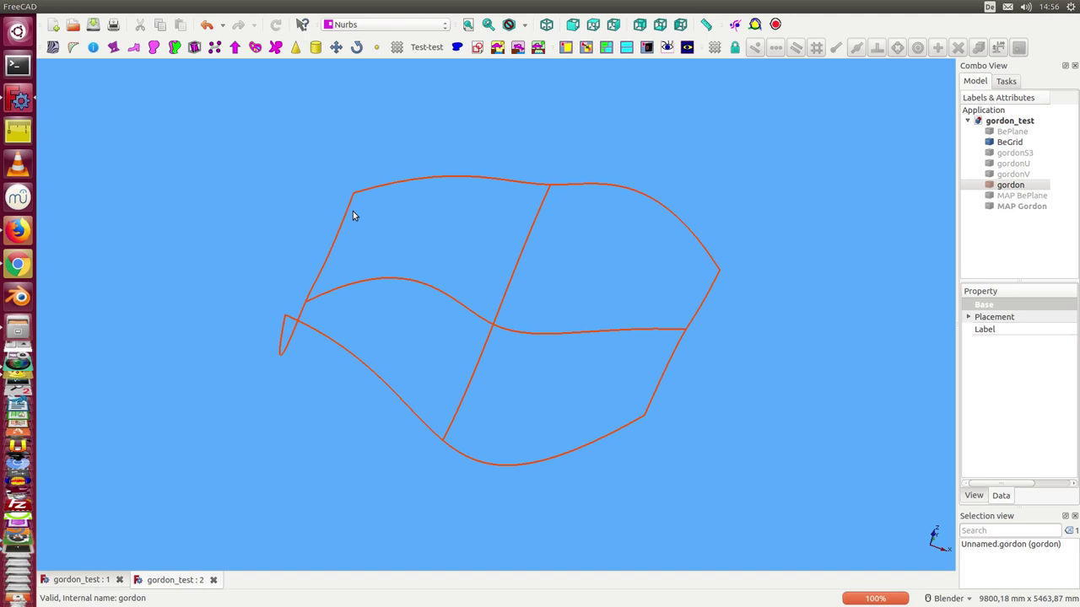
pyautogui.moveTo(355, 324)
pyautogui.mouseDown(button='middle')
pyautogui.moveTo(379, 321)
pyautogui.moveTo(400, 354)
pyautogui.moveTo(385, 369)
pyautogui.moveTo(378, 359)
pyautogui.mouseUp(button='middle')
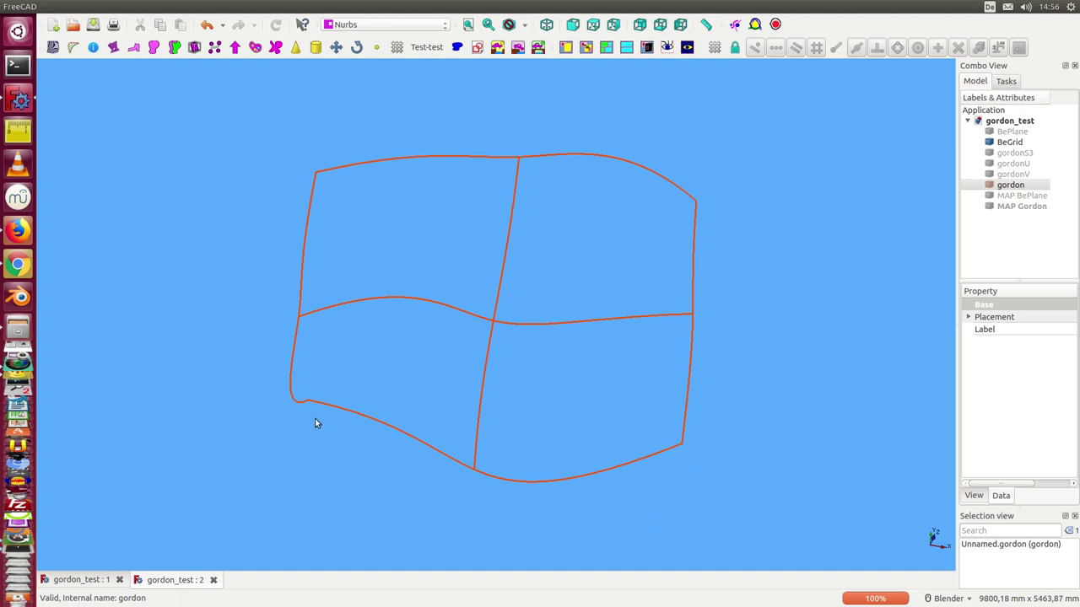
pyautogui.moveTo(358, 160)
pyautogui.mouseDown(button='middle')
pyautogui.moveTo(429, 202)
pyautogui.moveTo(421, 181)
pyautogui.moveTo(660, 149)
pyautogui.mouseUp(button='middle')
pyautogui.click(1005, 186)
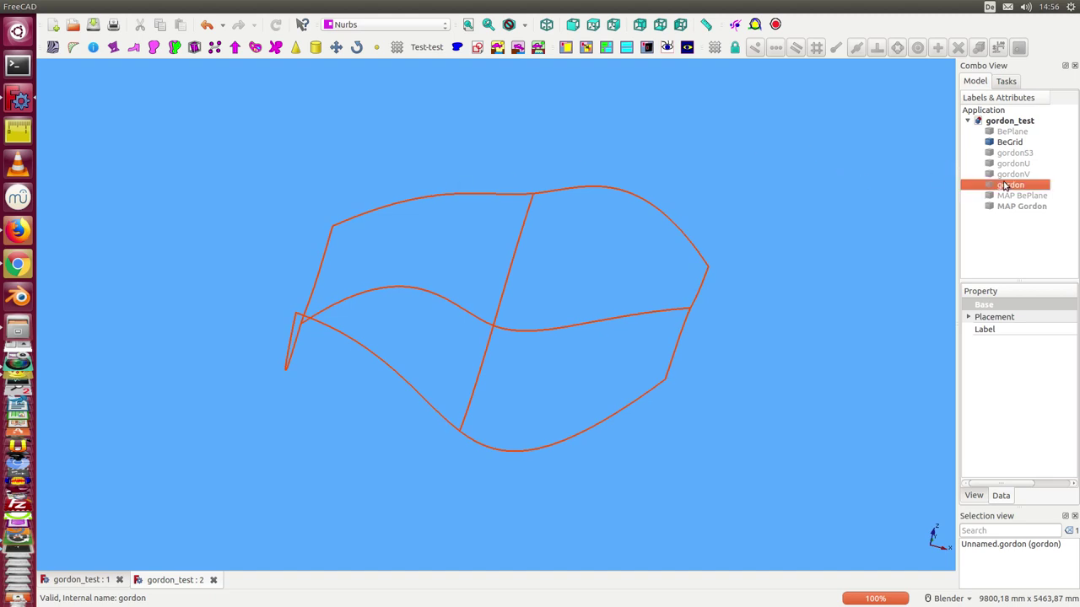
pyautogui.press('space')
# Orbit the gordon surface, then bring the Chrome Gordon-definition page forward and move it up-left.
pyautogui.moveTo(453, 479)
pyautogui.mouseDown(button='middle')
pyautogui.moveTo(371, 362)
pyautogui.moveTo(557, 366)
pyautogui.moveTo(475, 475)
pyautogui.moveTo(419, 472)
pyautogui.moveTo(410, 514)
pyautogui.moveTo(405, 458)
pyautogui.moveTo(394, 477)
pyautogui.moveTo(424, 431)
pyautogui.moveTo(436, 444)
pyautogui.mouseUp(button='middle')
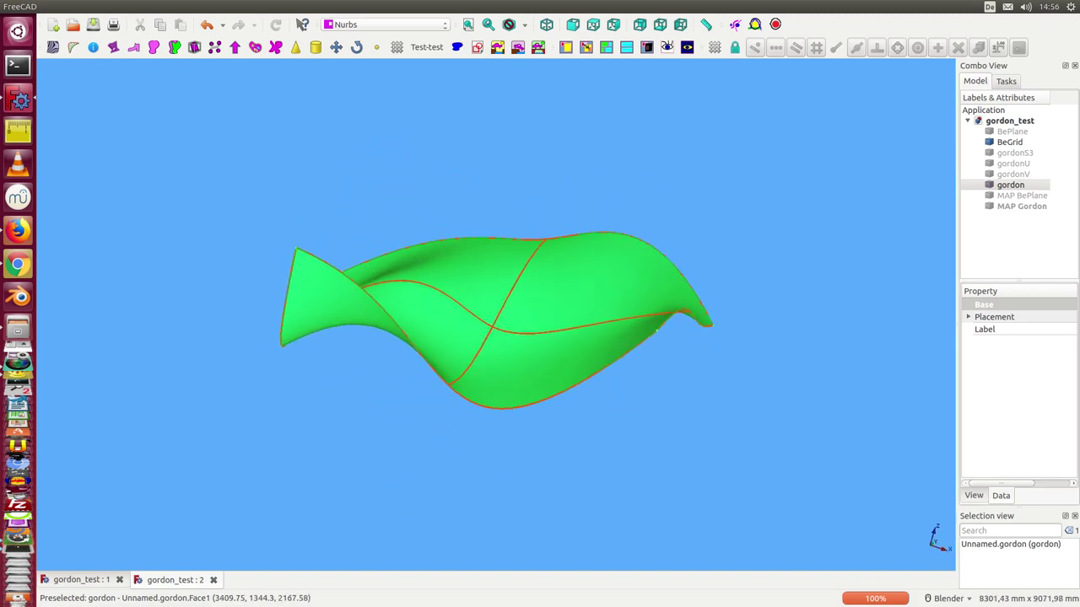
pyautogui.hotkey('alt', 'Tab')
pyautogui.moveTo(906, 160); pyautogui.dragTo(761, 75)
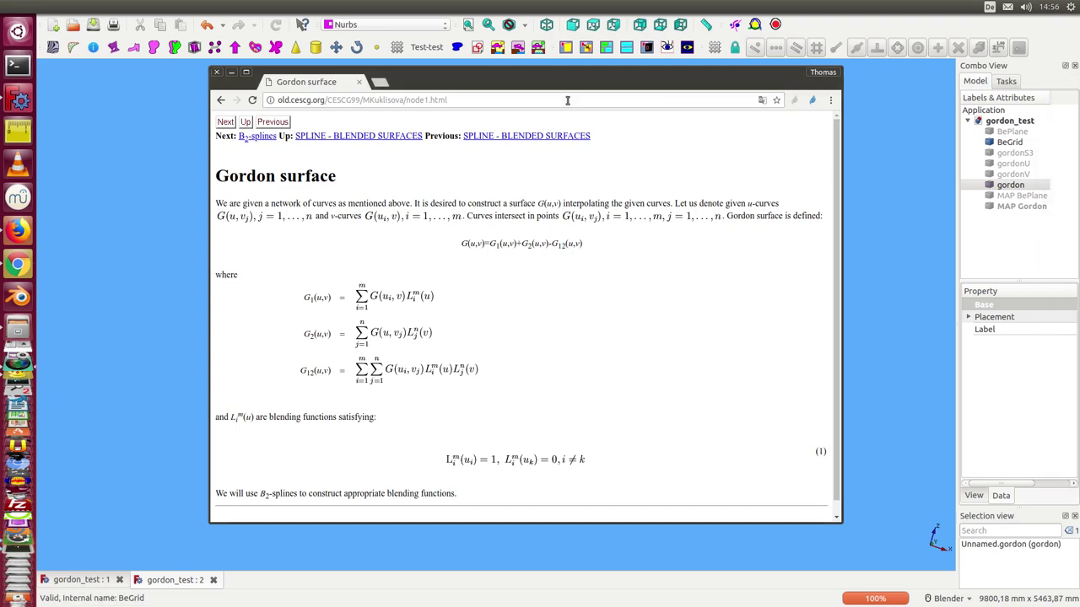
# Minimize the Chrome Gordon surface page to reveal the green surface again.
pyautogui.click(231, 71)
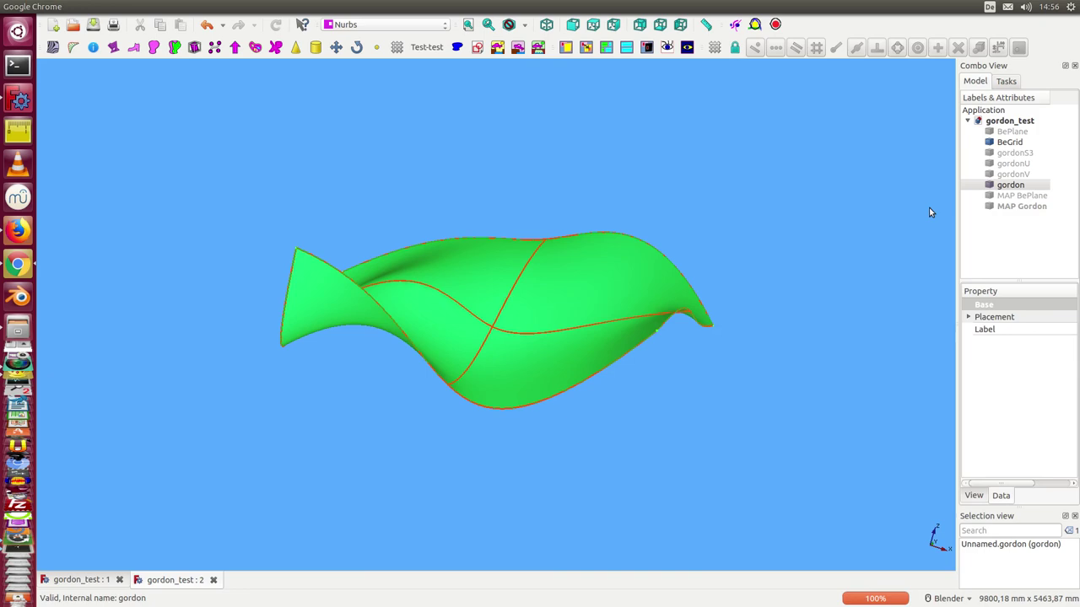
pyautogui.hotkey('alt', 'Tab')
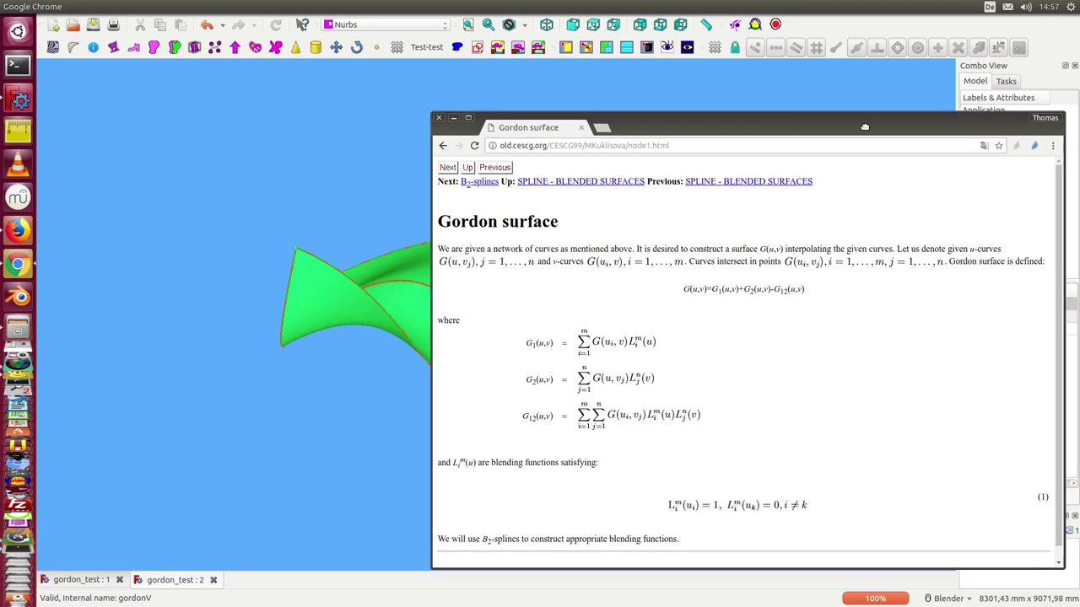
pyautogui.moveTo(606, 91); pyautogui.dragTo(1079, 93)
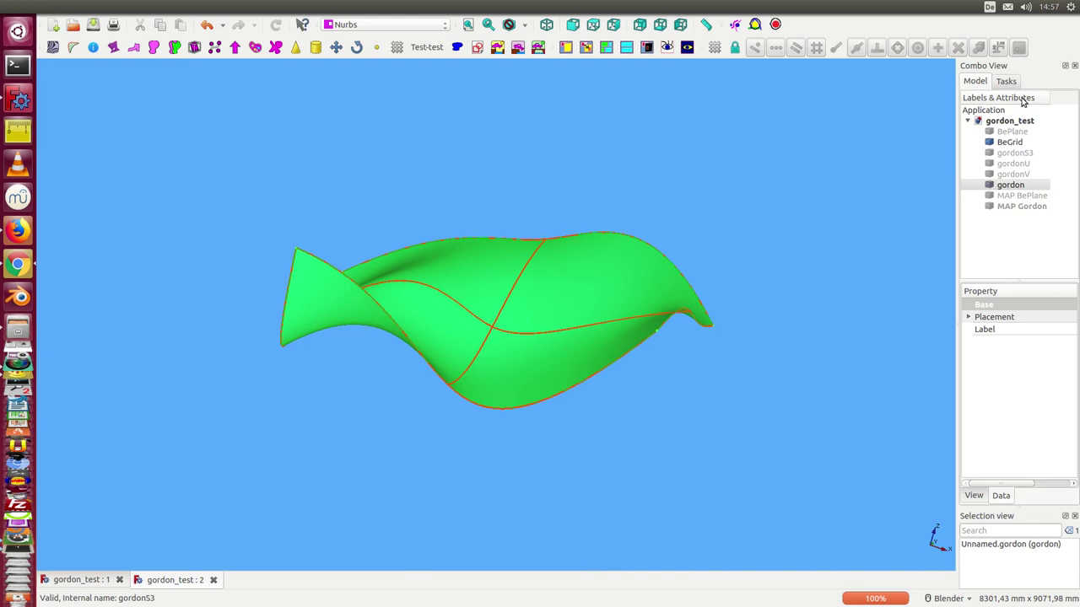
# Hide gordon, show gordonU, and orbit until gordonU faces the view squarely.
pyautogui.click(1004, 142)
pyautogui.click(1007, 186)
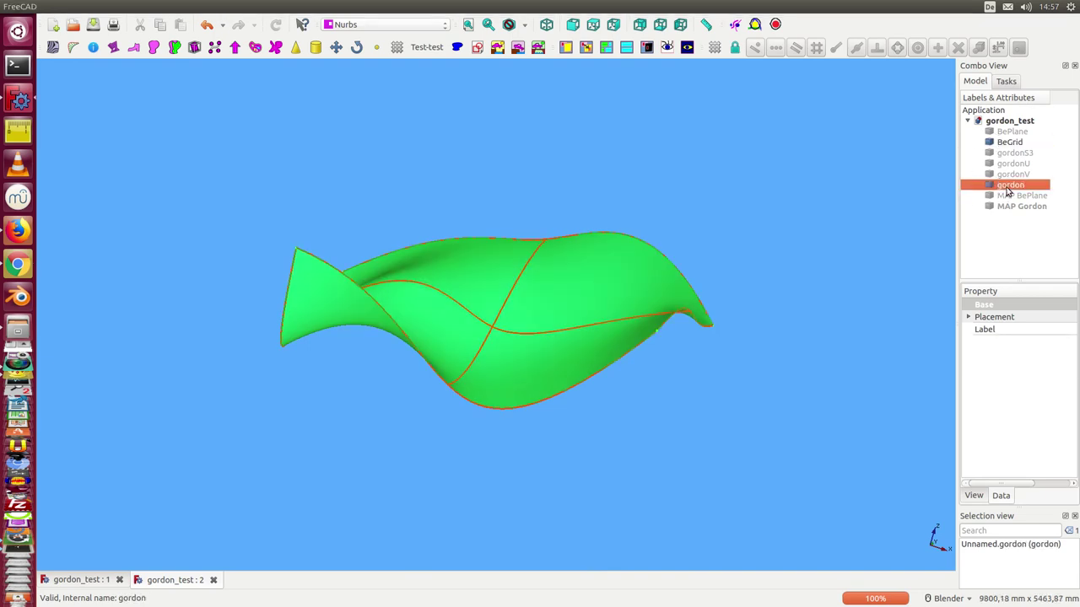
pyautogui.press('space')
pyautogui.click(1024, 165)
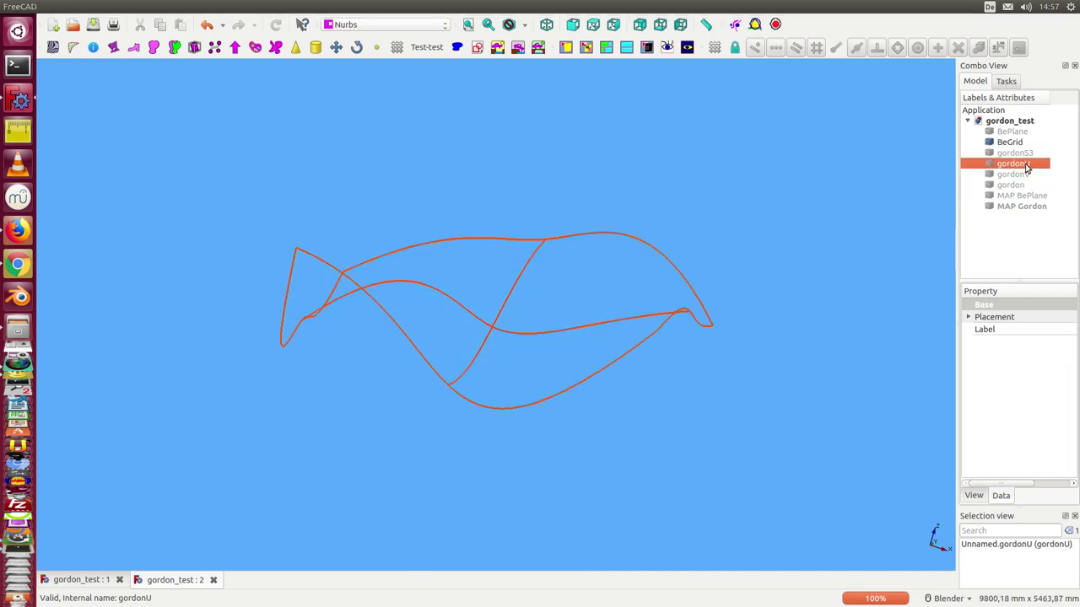
pyautogui.press('space')
pyautogui.moveTo(767, 383)
pyautogui.mouseDown(button='middle')
pyautogui.moveTo(708, 335)
pyautogui.moveTo(726, 135)
pyautogui.moveTo(706, 253)
pyautogui.moveTo(773, 231)
pyautogui.mouseUp(button='middle')
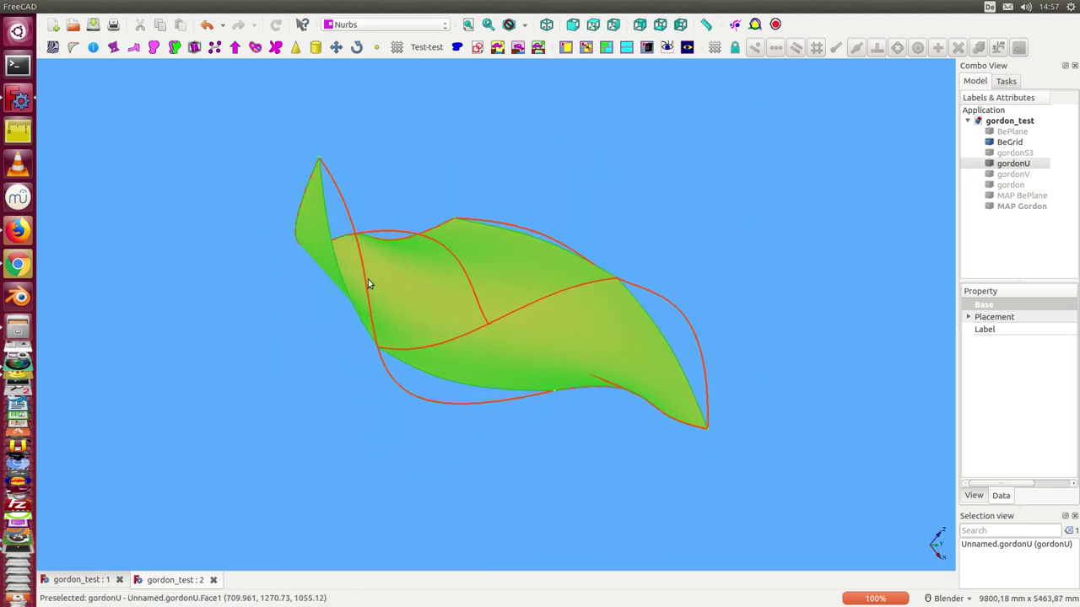
pyautogui.moveTo(369, 282)
pyautogui.mouseDown(button='middle')
pyautogui.moveTo(436, 321)
pyautogui.moveTo(465, 379)
pyautogui.moveTo(571, 374)
pyautogui.mouseUp(button='middle')
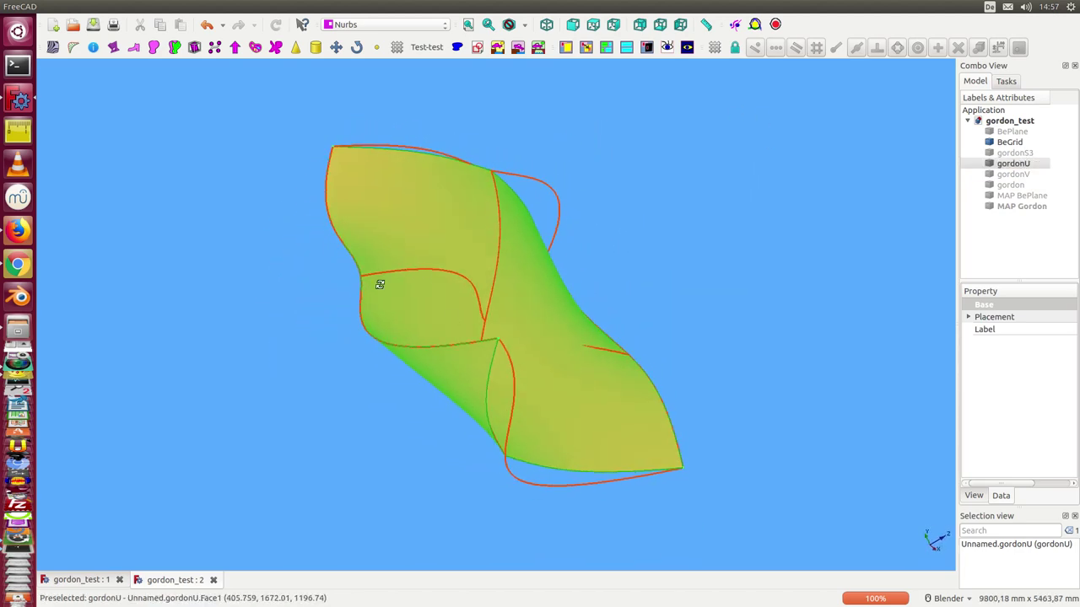
pyautogui.moveTo(379, 282); pyautogui.dragTo(300, 266, button='middle')
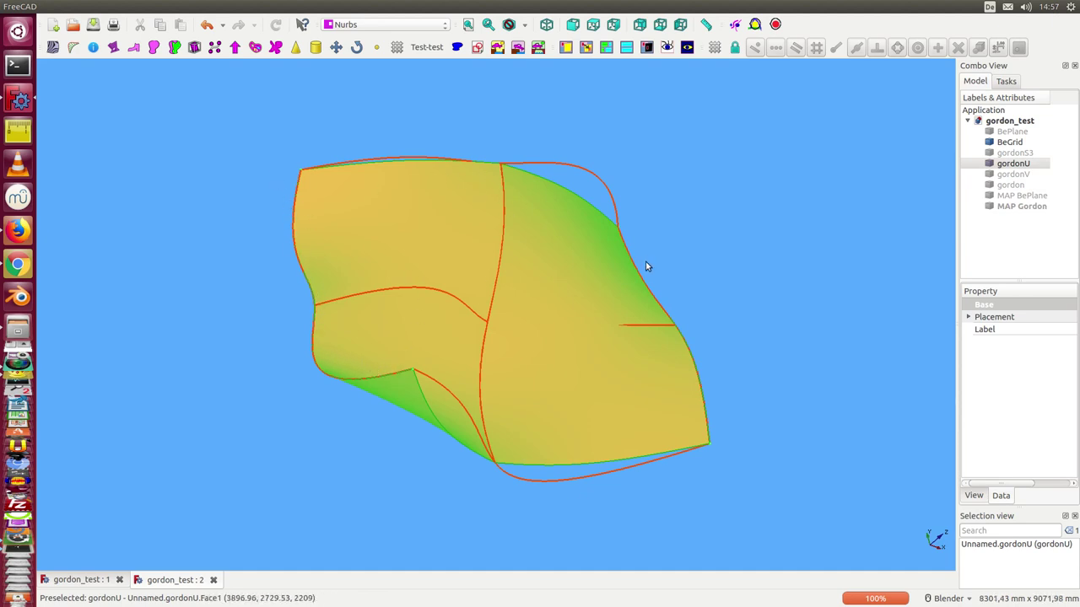
pyautogui.moveTo(646, 267)
pyautogui.mouseDown(button='middle')
pyautogui.moveTo(561, 269)
pyautogui.moveTo(590, 266)
pyautogui.mouseUp(button='middle')
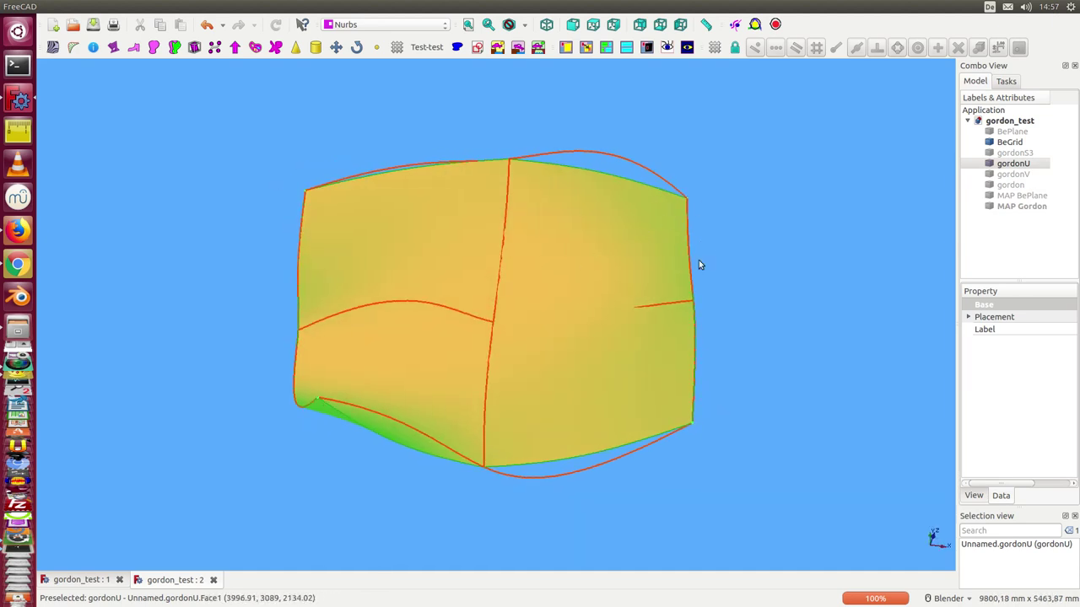
# Show gordonV, hide gordonU, and orbit around the gordonV surface.
pyautogui.click(1012, 174)
pyautogui.press('space')
pyautogui.click(1012, 163)
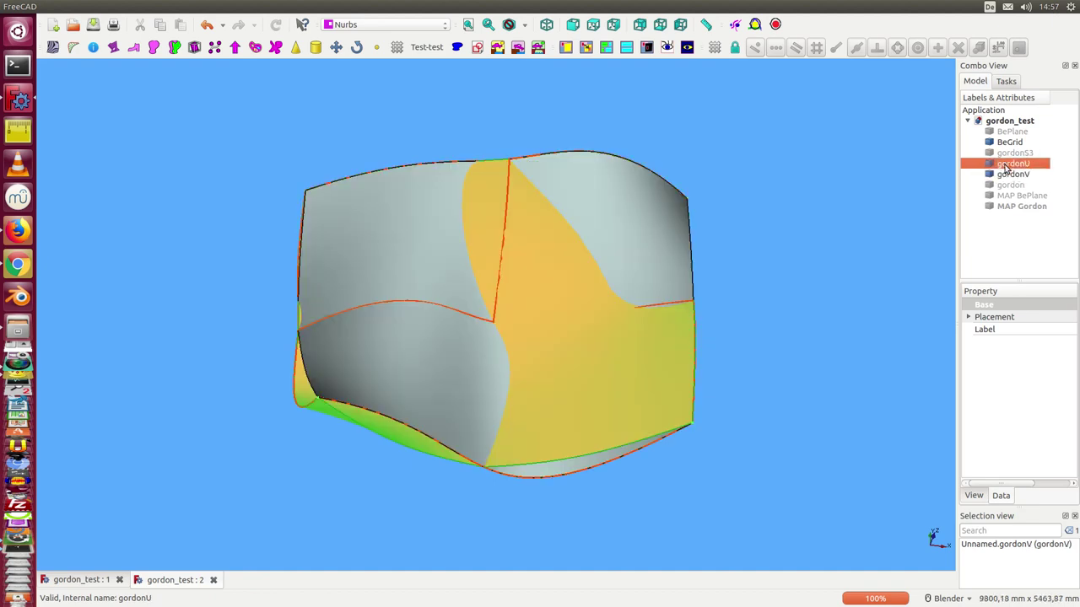
pyautogui.press('space')
pyautogui.moveTo(866, 260)
pyautogui.mouseDown(button='middle')
pyautogui.moveTo(656, 256)
pyautogui.moveTo(416, 129)
pyautogui.moveTo(475, 197)
pyautogui.mouseUp(button='middle')
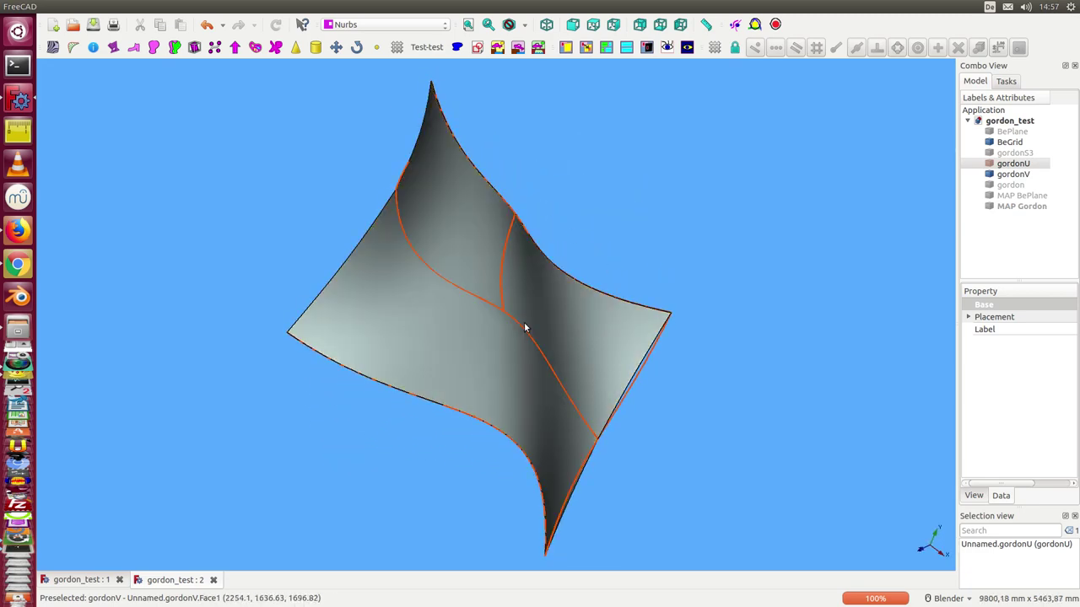
pyautogui.moveTo(461, 410)
pyautogui.mouseDown(button='middle')
pyautogui.moveTo(378, 423)
pyautogui.moveTo(484, 351)
pyautogui.moveTo(503, 166)
pyautogui.moveTo(393, 203)
pyautogui.moveTo(475, 385)
pyautogui.mouseUp(button='middle')
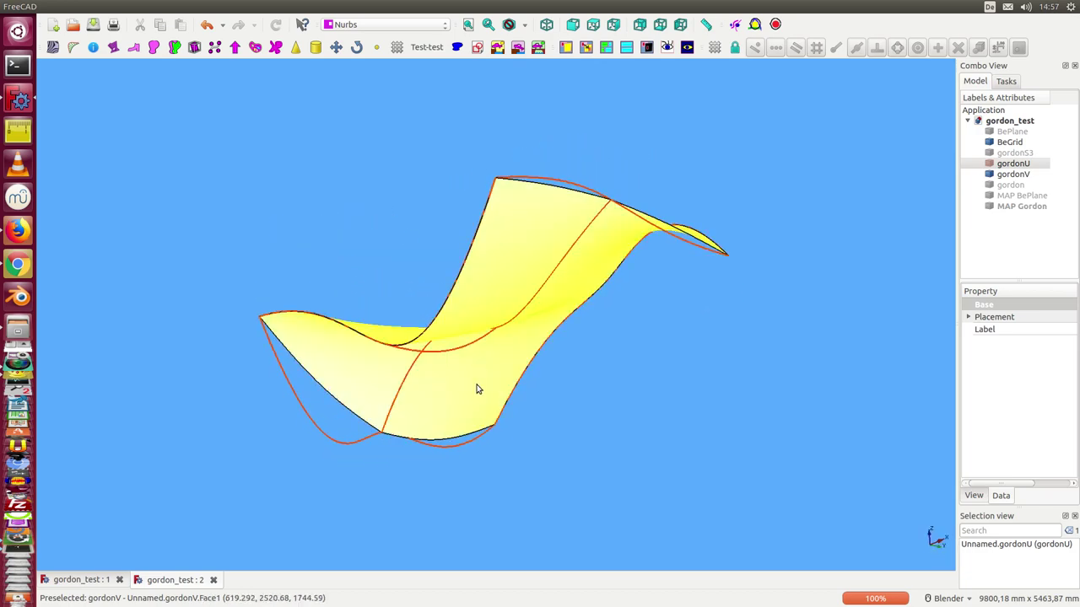
pyautogui.moveTo(474, 336)
pyautogui.mouseDown(button='middle')
pyautogui.moveTo(478, 362)
pyautogui.moveTo(542, 294)
pyautogui.moveTo(680, 327)
pyautogui.moveTo(646, 346)
pyautogui.mouseUp(button='middle')
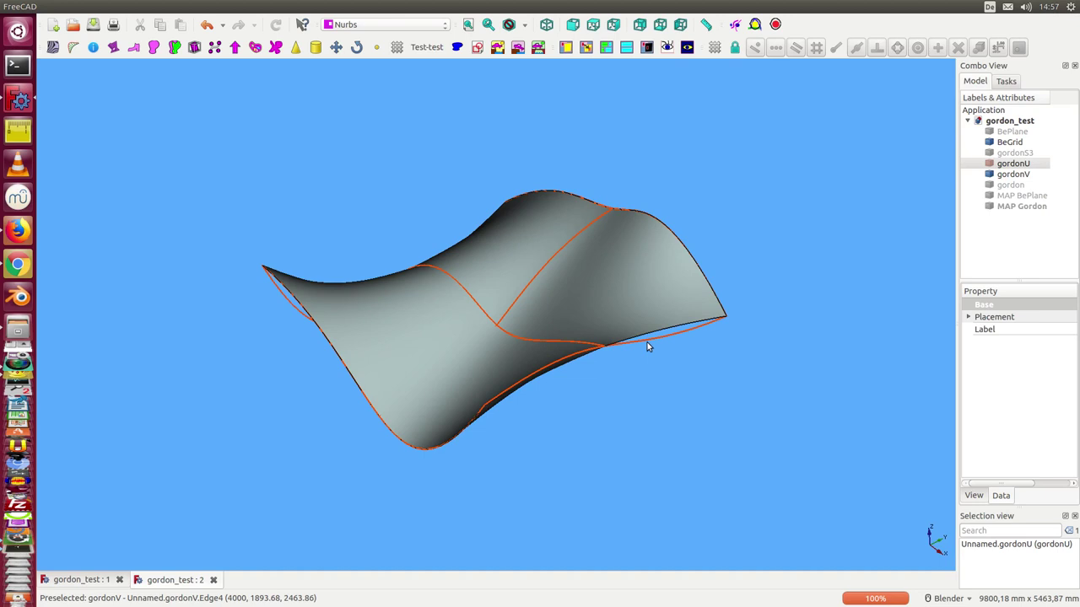
# Hide gordonV, show gordonS3, and orbit to reveal its twisted saddle shape.
pyautogui.click(1012, 175)
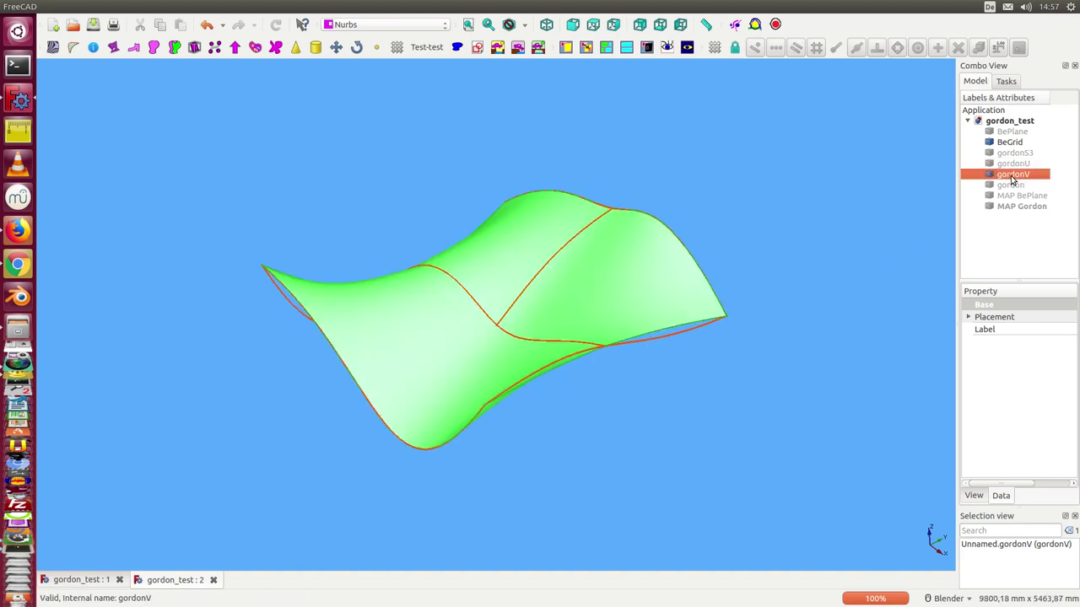
pyautogui.press('space')
pyautogui.click(1013, 153)
pyautogui.press('space')
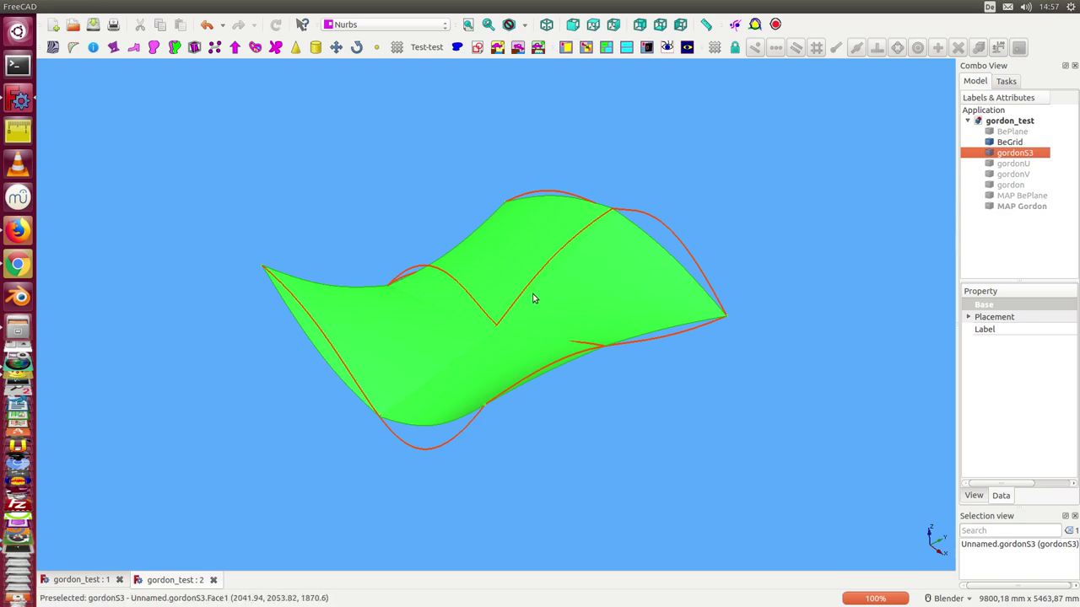
pyautogui.moveTo(535, 296)
pyautogui.mouseDown(button='middle')
pyautogui.moveTo(653, 277)
pyautogui.moveTo(512, 465)
pyautogui.moveTo(493, 400)
pyautogui.moveTo(612, 397)
pyautogui.moveTo(498, 188)
pyautogui.moveTo(540, 219)
pyautogui.moveTo(594, 319)
pyautogui.moveTo(528, 286)
pyautogui.moveTo(503, 200)
pyautogui.moveTo(425, 229)
pyautogui.moveTo(478, 254)
pyautogui.moveTo(446, 265)
pyautogui.moveTo(602, 265)
pyautogui.moveTo(638, 234)
pyautogui.mouseUp(button='middle')
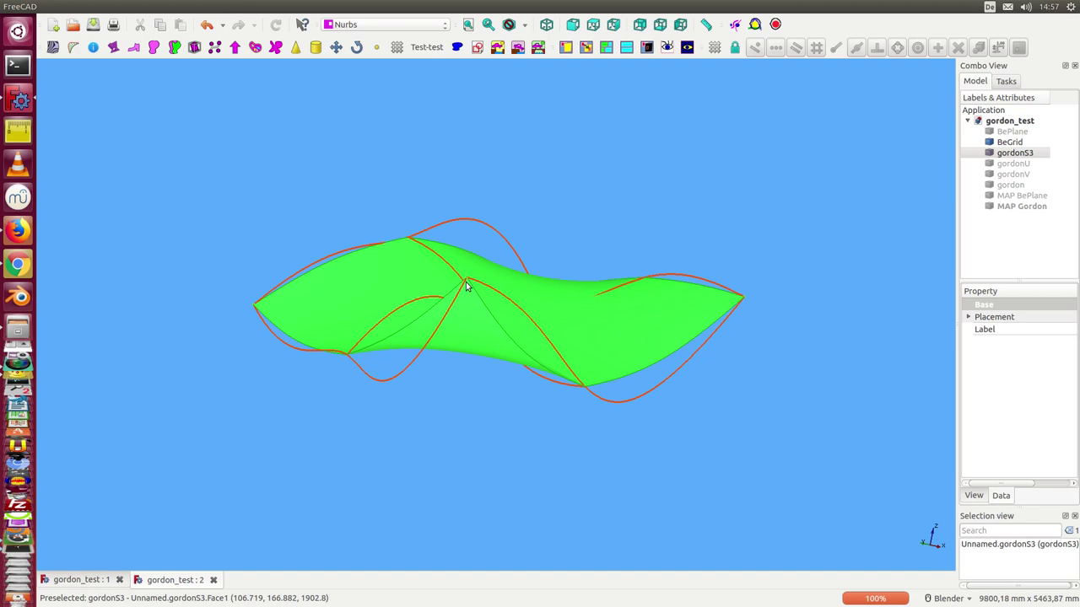
pyautogui.moveTo(498, 244); pyautogui.dragTo(487, 326, button='middle')
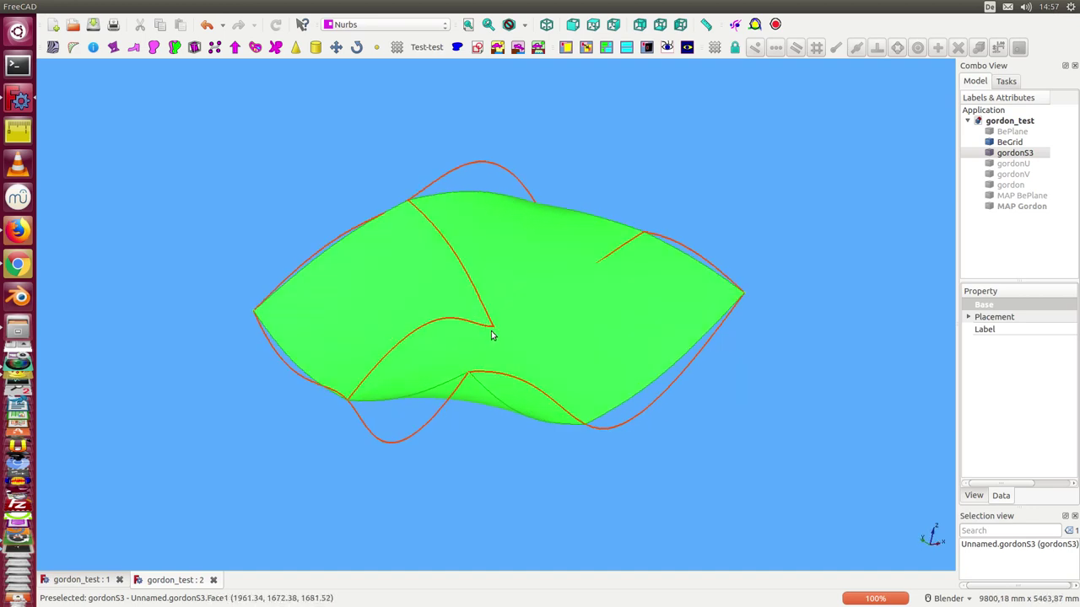
pyautogui.moveTo(590, 414)
pyautogui.mouseDown(button='middle')
pyautogui.moveTo(550, 300)
pyautogui.moveTo(578, 217)
pyautogui.mouseUp(button='middle')
# Bring back the Gordon article, scroll and widen it, then move it aside.
pyautogui.hotkey('alt', 'Tab')
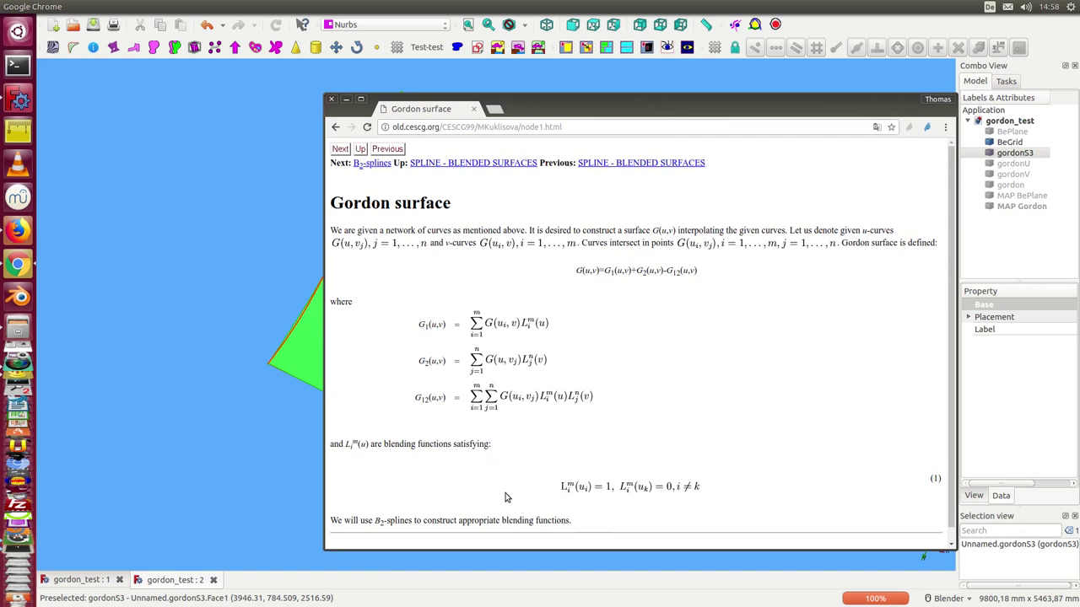
pyautogui.scroll(-1, 506, 495)
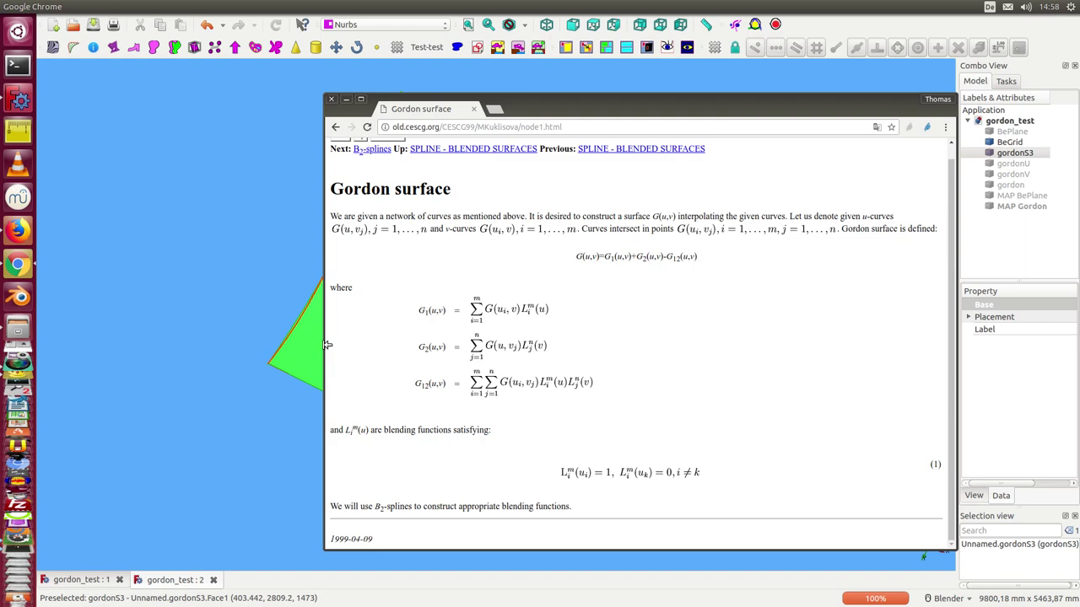
pyautogui.moveTo(325, 344); pyautogui.dragTo(121, 315)
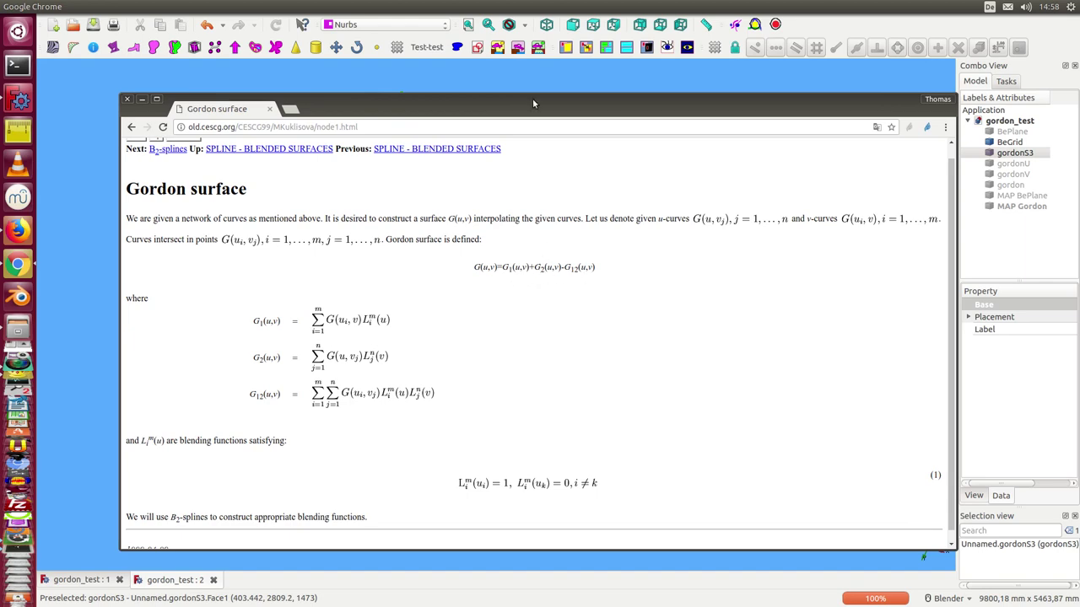
pyautogui.moveTo(532, 103); pyautogui.dragTo(1078, 228)
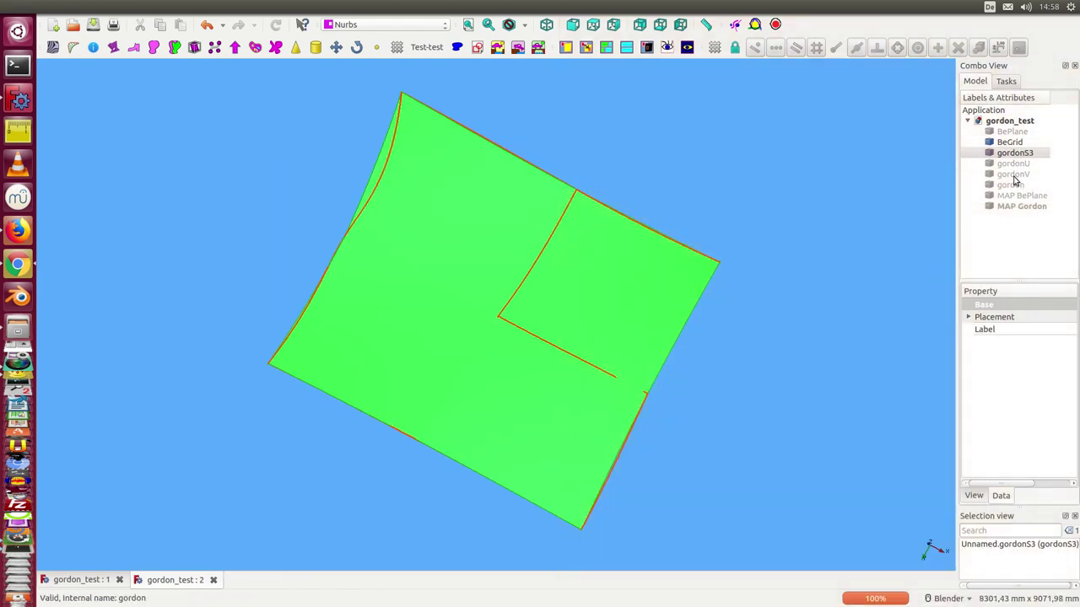
# Show the gordon and gordonU surfaces and orbit to a twisted side view.
pyautogui.click(1007, 185)
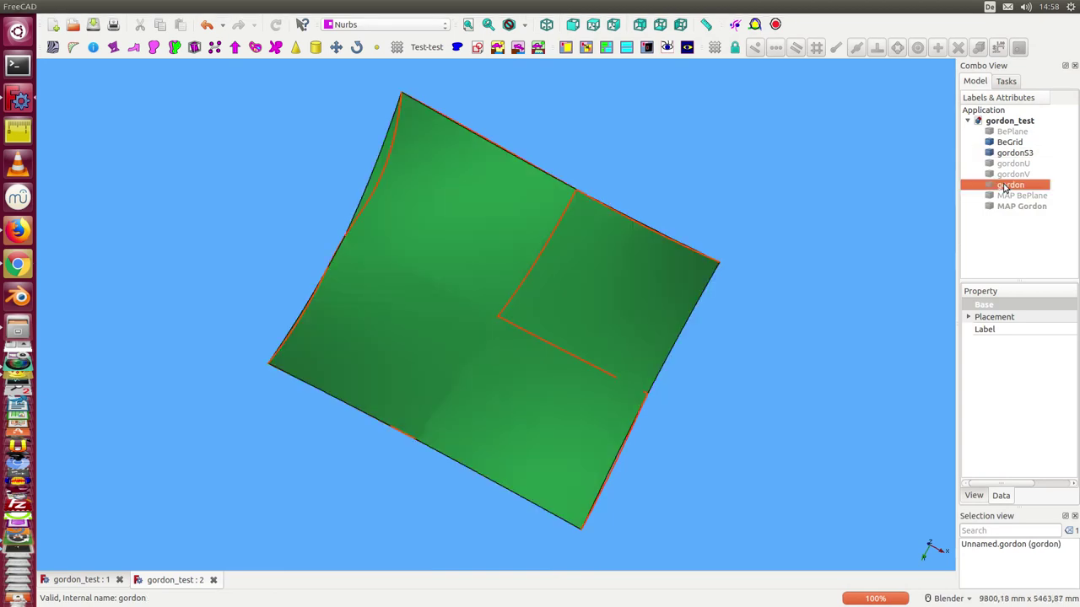
pyautogui.press('space')
pyautogui.click(1008, 174)
pyautogui.press('space')
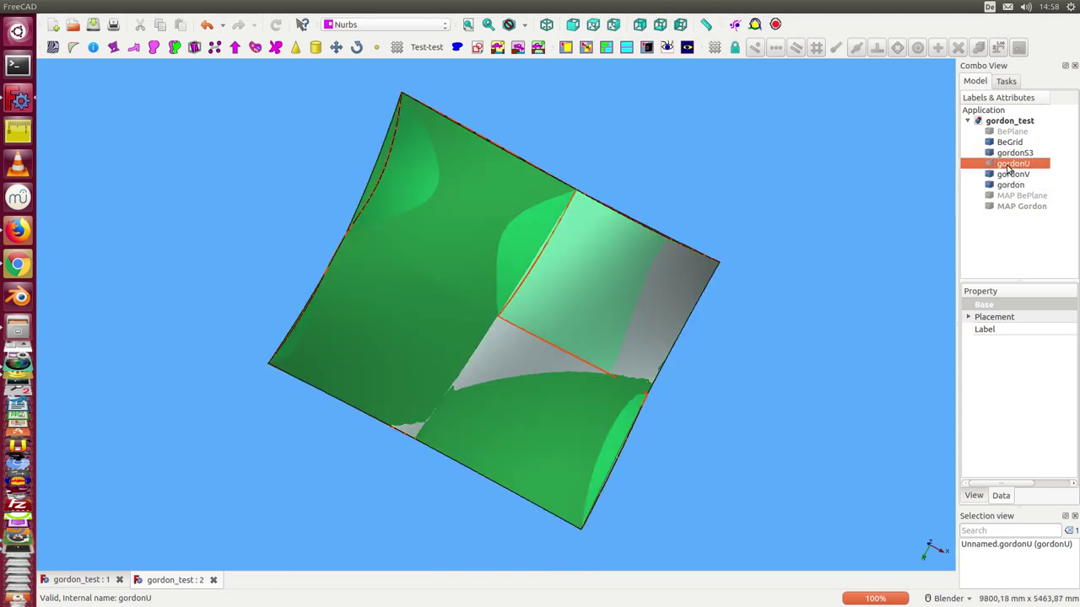
pyautogui.moveTo(875, 287)
pyautogui.mouseDown(button='middle')
pyautogui.moveTo(706, 267)
pyautogui.moveTo(594, 322)
pyautogui.moveTo(482, 245)
pyautogui.moveTo(631, 212)
pyautogui.moveTo(489, 188)
pyautogui.moveTo(639, 434)
pyautogui.moveTo(848, 380)
pyautogui.moveTo(657, 405)
pyautogui.moveTo(751, 315)
pyautogui.mouseUp(button='middle')
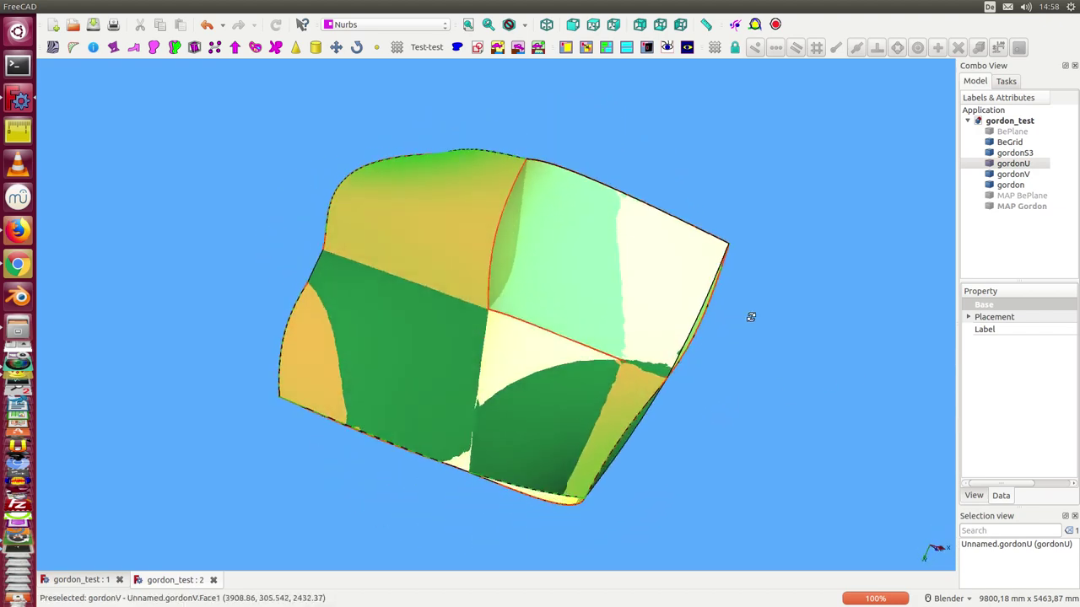
# Hide gordonS3 and gordonU and orbit the remaining cyan surface to a new view.
pyautogui.click(1015, 154)
pyautogui.press('space')
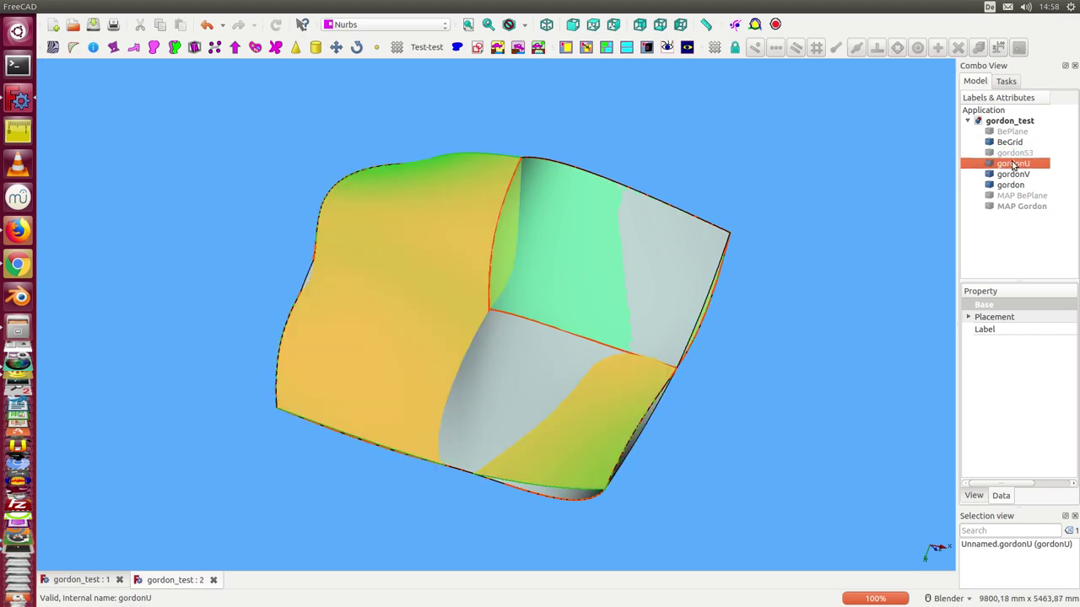
pyautogui.press('space')
pyautogui.click(1014, 174)
pyautogui.moveTo(899, 225); pyautogui.dragTo(910, 197, button='middle')
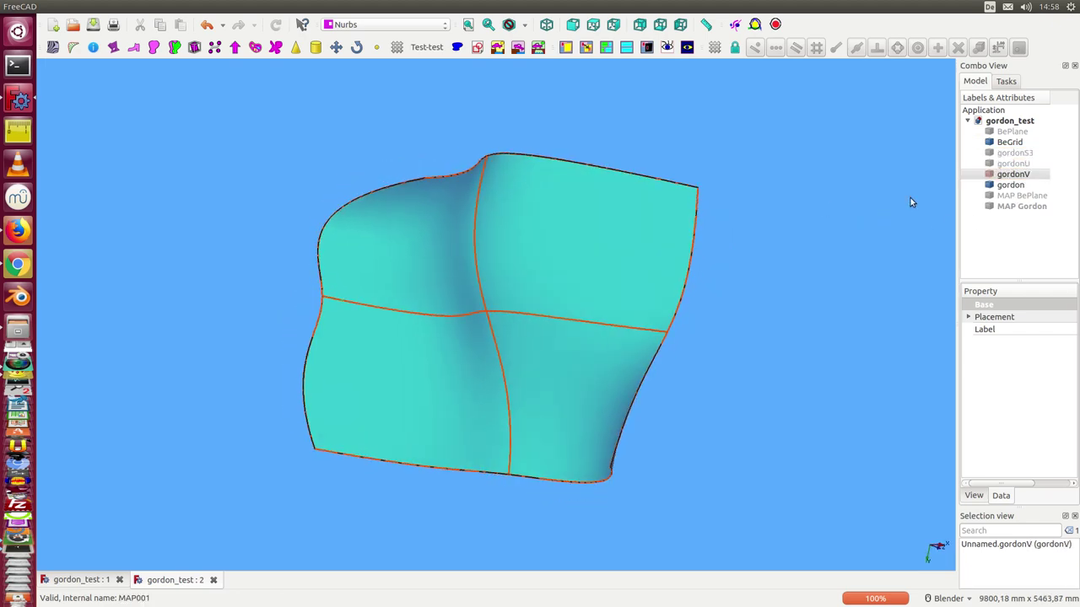
pyautogui.moveTo(287, 196)
pyautogui.mouseDown(button='middle')
pyautogui.moveTo(337, 390)
pyautogui.moveTo(463, 398)
pyautogui.moveTo(335, 366)
pyautogui.moveTo(557, 365)
pyautogui.moveTo(393, 303)
pyautogui.moveTo(762, 205)
pyautogui.mouseUp(button='middle')
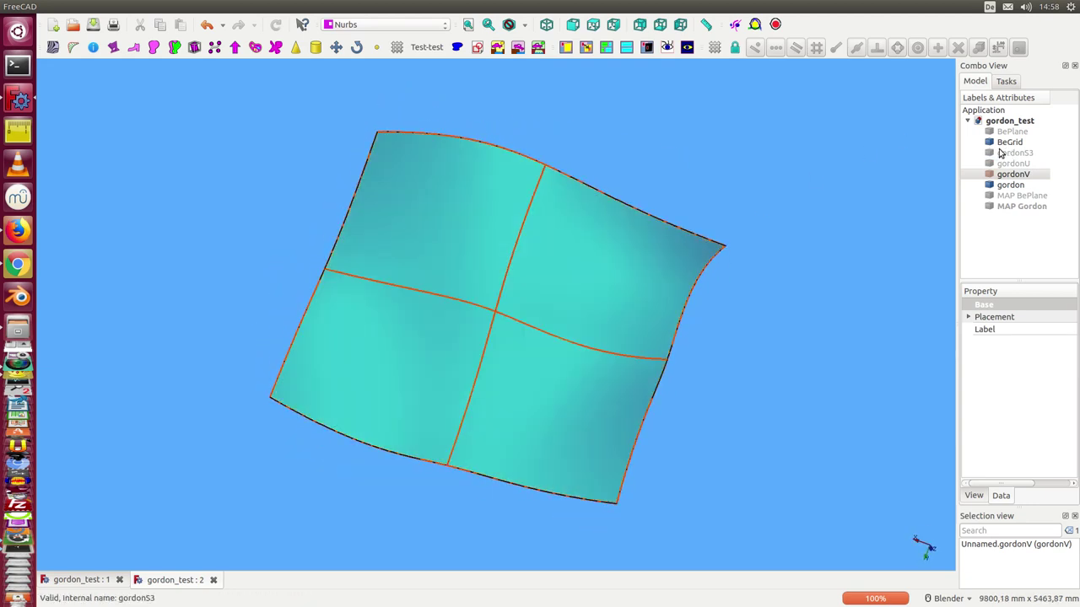
# Pick BeGrid and BePlane in the tree and orbit the overlapping yellow-green surfaces.
pyautogui.click(1003, 145)
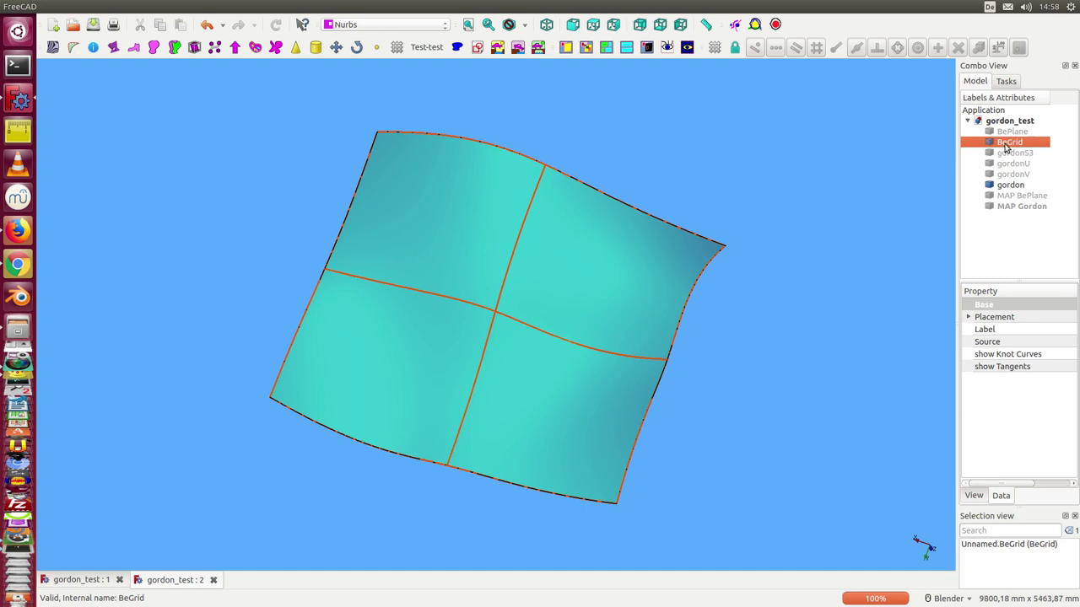
pyautogui.moveTo(759, 214)
pyautogui.mouseDown(button='middle')
pyautogui.moveTo(701, 208)
pyautogui.moveTo(815, 264)
pyautogui.mouseUp(button='middle')
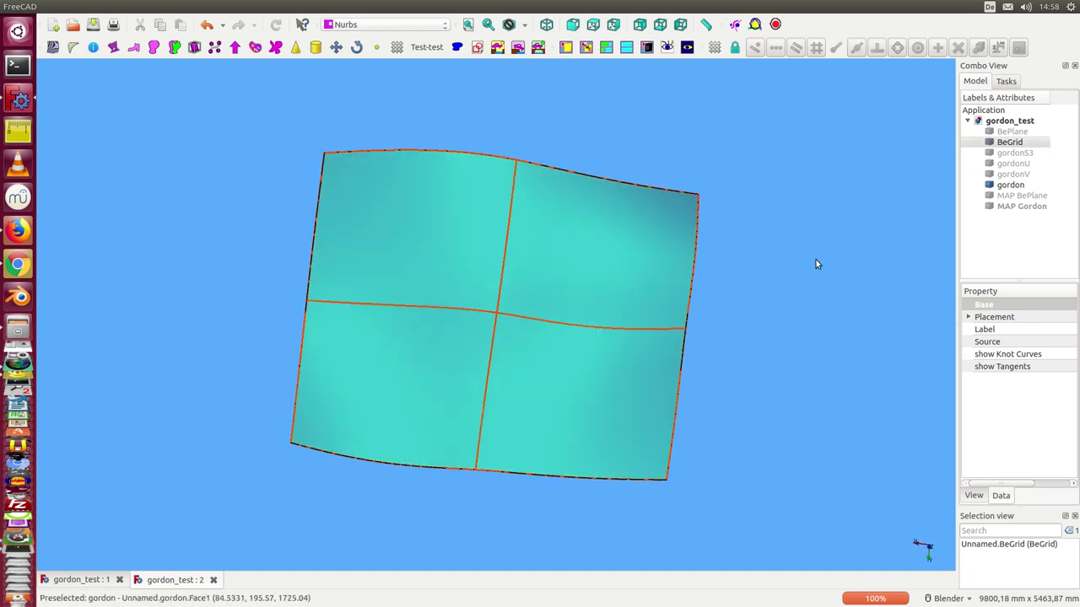
pyautogui.click(1002, 133)
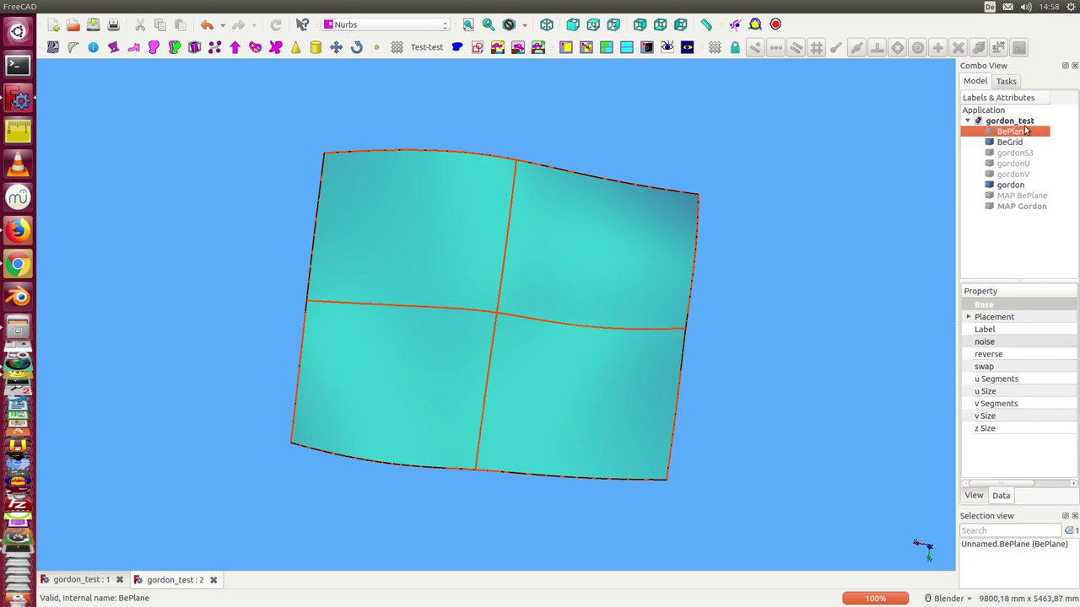
pyautogui.moveTo(357, 546)
pyautogui.mouseDown(button='middle')
pyautogui.moveTo(475, 518)
pyautogui.moveTo(479, 430)
pyautogui.moveTo(509, 469)
pyautogui.moveTo(511, 497)
pyautogui.moveTo(507, 490)
pyautogui.mouseUp(button='middle')
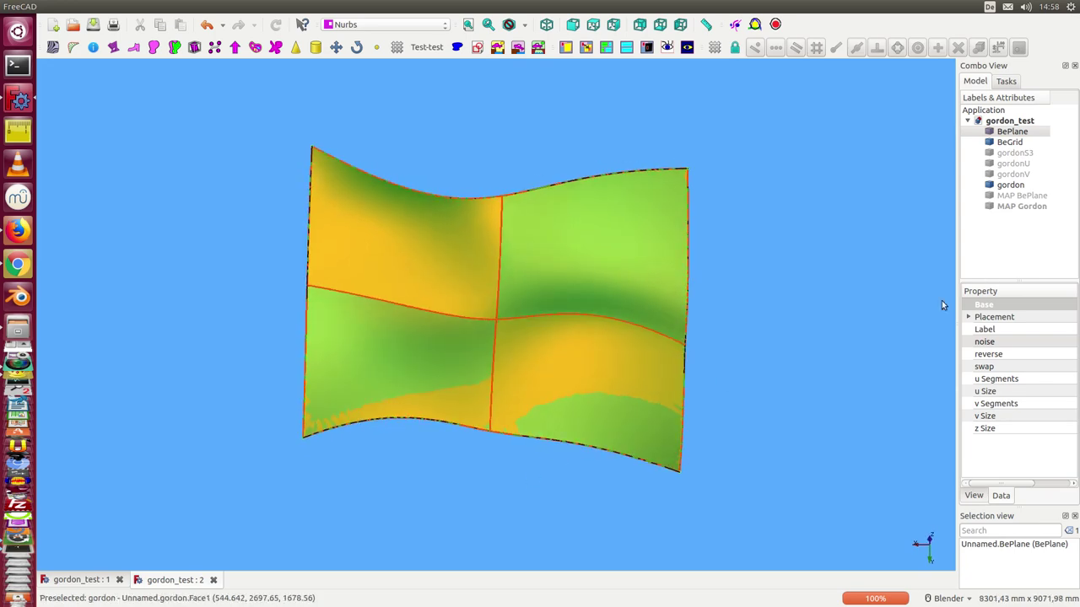
pyautogui.moveTo(943, 305)
pyautogui.mouseDown(button='middle')
pyautogui.moveTo(781, 245)
pyautogui.moveTo(646, 270)
pyautogui.moveTo(771, 345)
pyautogui.moveTo(673, 267)
pyautogui.moveTo(629, 267)
pyautogui.moveTo(793, 261)
pyautogui.moveTo(596, 248)
pyautogui.mouseUp(button='middle')
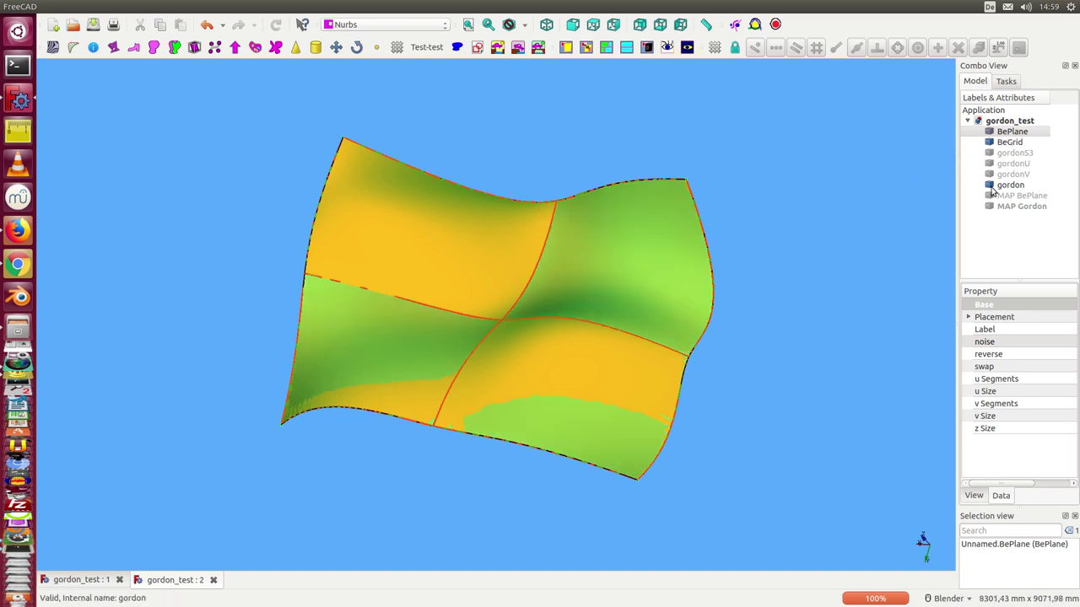
pyautogui.moveTo(750, 182); pyautogui.dragTo(687, 212, button='middle')
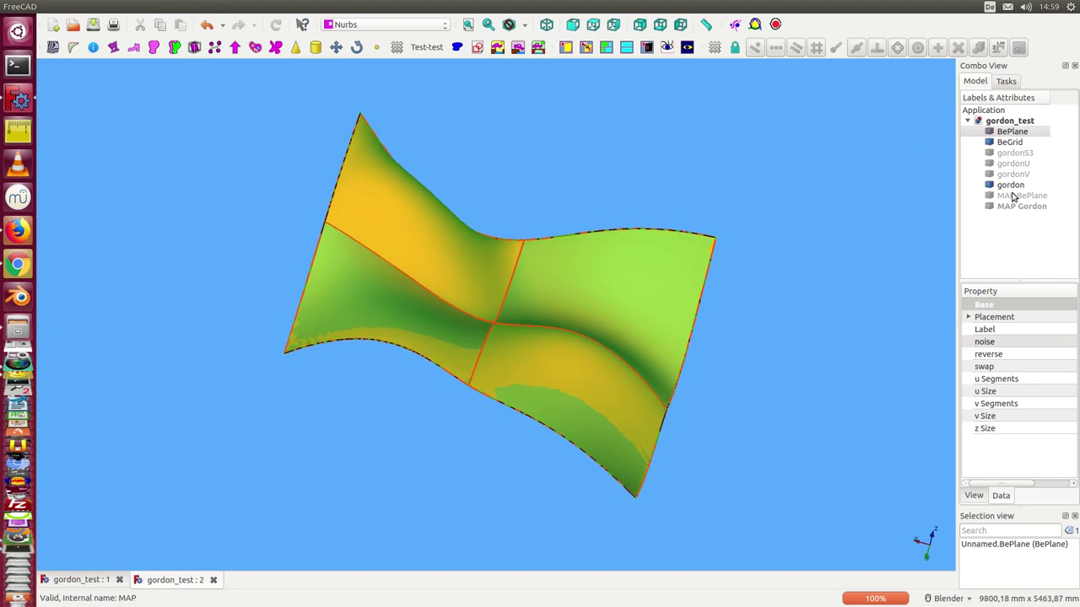
# Select the MAP BePlane and MAP Gordon wire grids and orbit to a new orientation.
pyautogui.click(1014, 196)
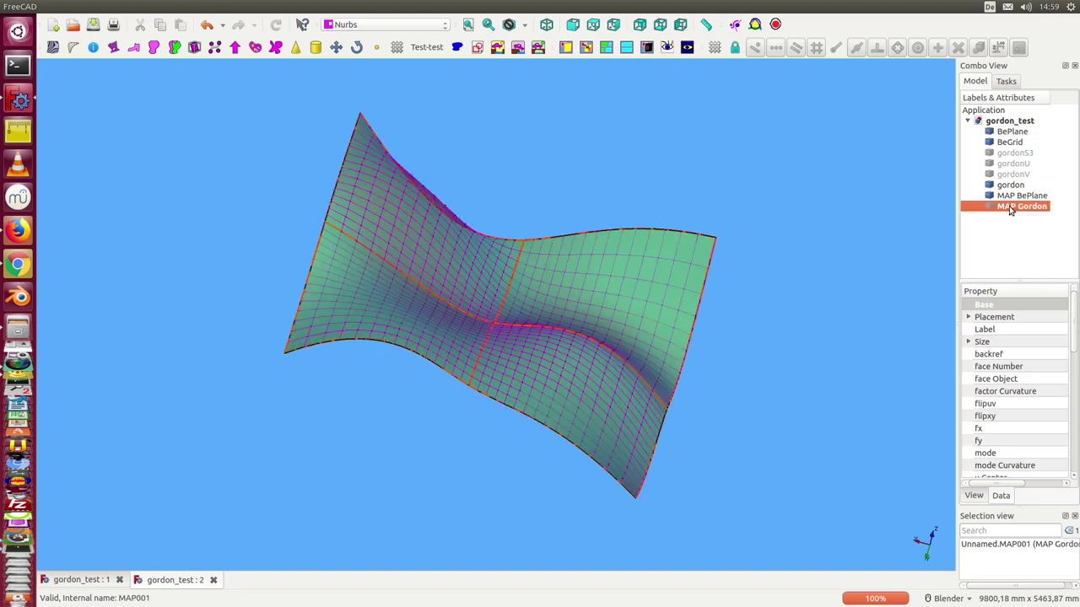
pyautogui.click(756, 181)
pyautogui.moveTo(757, 182); pyautogui.dragTo(945, 168, button='middle')
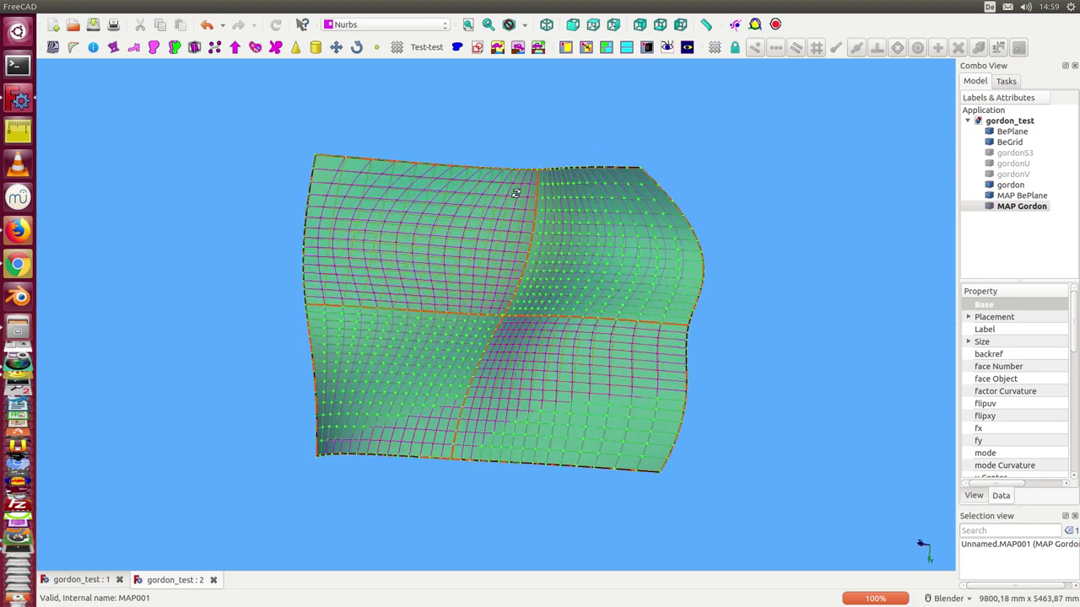
# Hide the gordon and BePlane surfaces and orbit the overlapping wire grids from several angles.
pyautogui.click(1005, 186)
pyautogui.press('space')
pyautogui.click(997, 133)
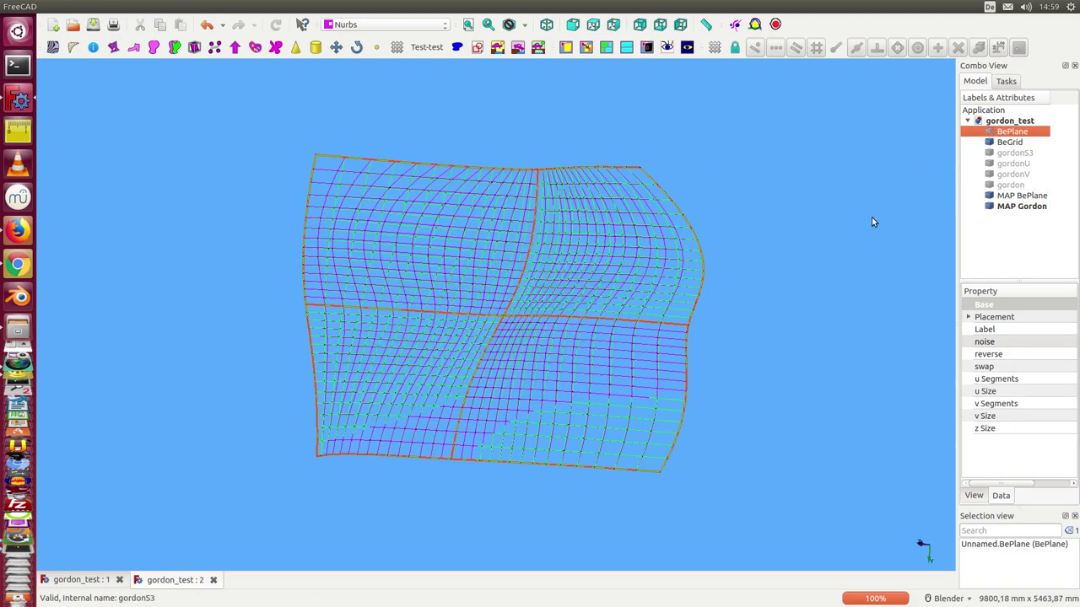
pyautogui.scroll(3, 871, 222)
pyautogui.scroll(-5, 838, 220)
pyautogui.moveTo(808, 229)
pyautogui.mouseDown(button='middle')
pyautogui.moveTo(533, 249)
pyautogui.moveTo(492, 339)
pyautogui.mouseUp(button='middle')
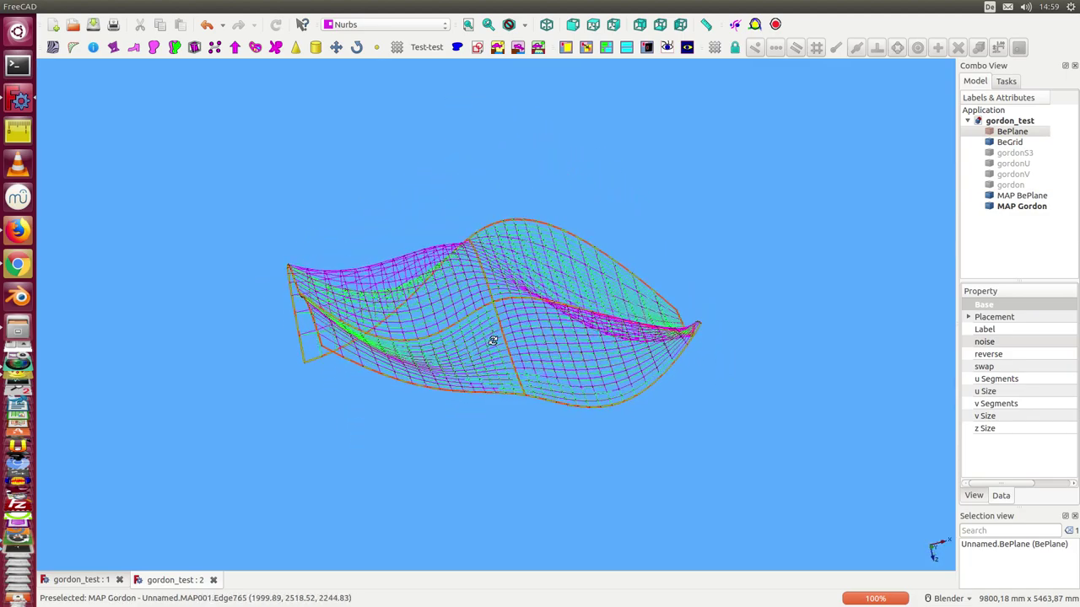
pyautogui.moveTo(492, 340); pyautogui.dragTo(414, 386, button='middle')
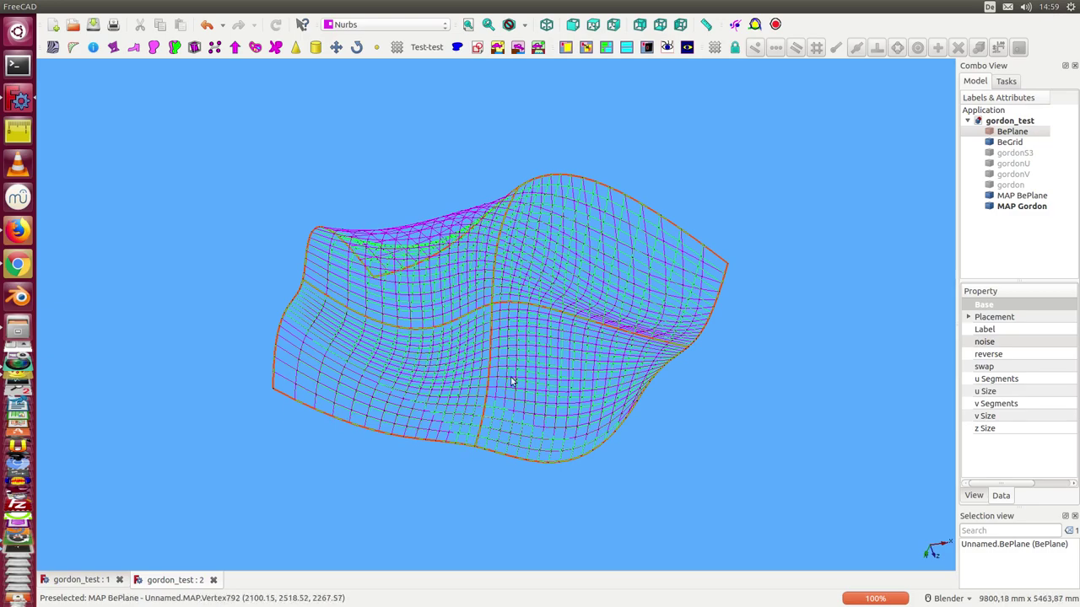
pyautogui.moveTo(510, 382)
pyautogui.mouseDown(button='middle')
pyautogui.moveTo(608, 275)
pyautogui.moveTo(598, 284)
pyautogui.moveTo(499, 273)
pyautogui.moveTo(547, 264)
pyautogui.mouseUp(button='middle')
# Turn the lighting off and orbit the overlapping BePlane and Gordon wire grids to compare them.
pyautogui.click(681, 47)
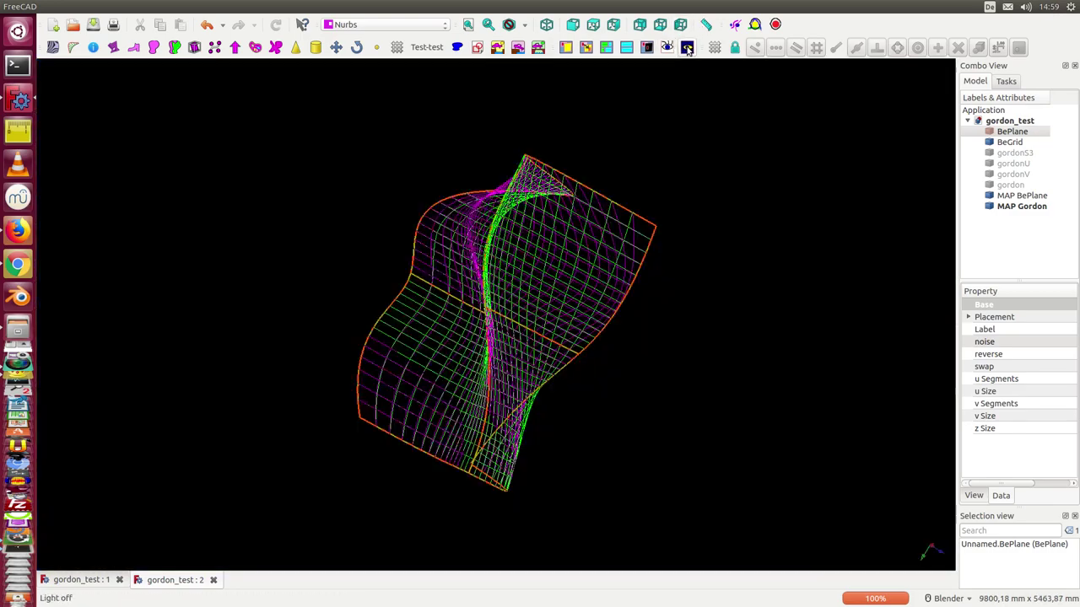
pyautogui.moveTo(657, 278)
pyautogui.mouseDown(button='middle')
pyautogui.moveTo(464, 283)
pyautogui.moveTo(514, 282)
pyautogui.moveTo(460, 244)
pyautogui.mouseUp(button='middle')
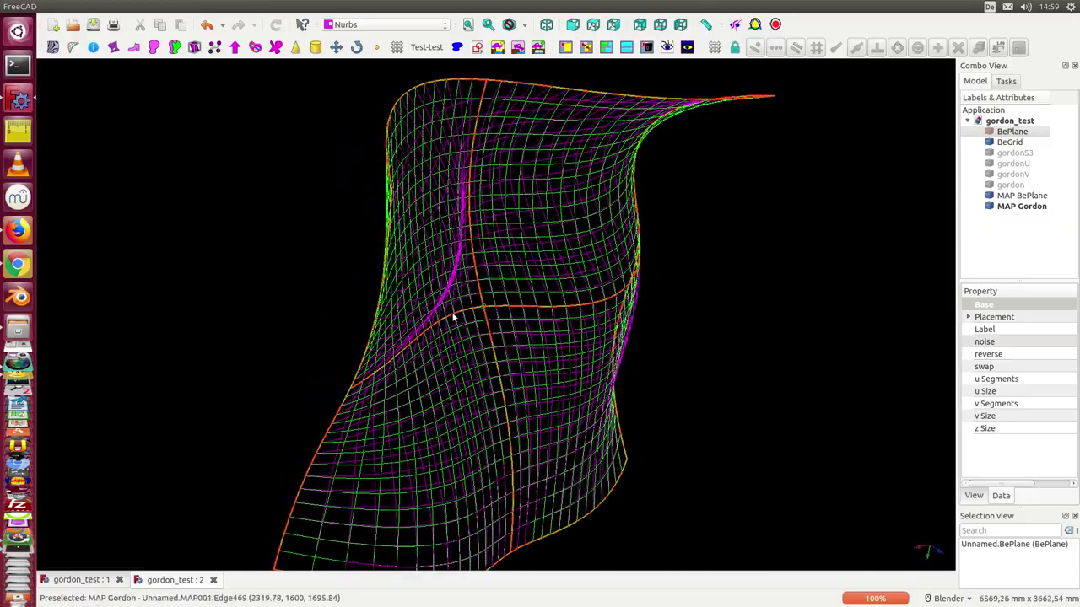
pyautogui.moveTo(454, 317)
pyautogui.mouseDown(button='middle')
pyautogui.moveTo(424, 212)
pyautogui.moveTo(397, 205)
pyautogui.moveTo(408, 195)
pyautogui.moveTo(345, 254)
pyautogui.mouseUp(button='middle')
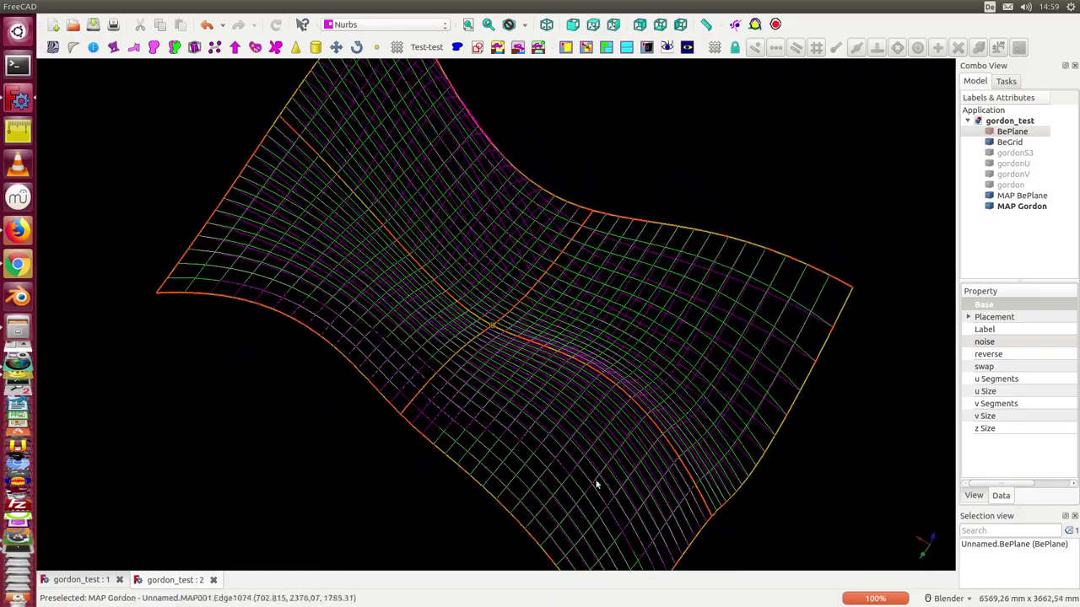
pyautogui.moveTo(697, 320)
pyautogui.mouseDown(button='middle')
pyautogui.moveTo(636, 244)
pyautogui.moveTo(632, 180)
pyautogui.moveTo(514, 219)
pyautogui.mouseUp(button='middle')
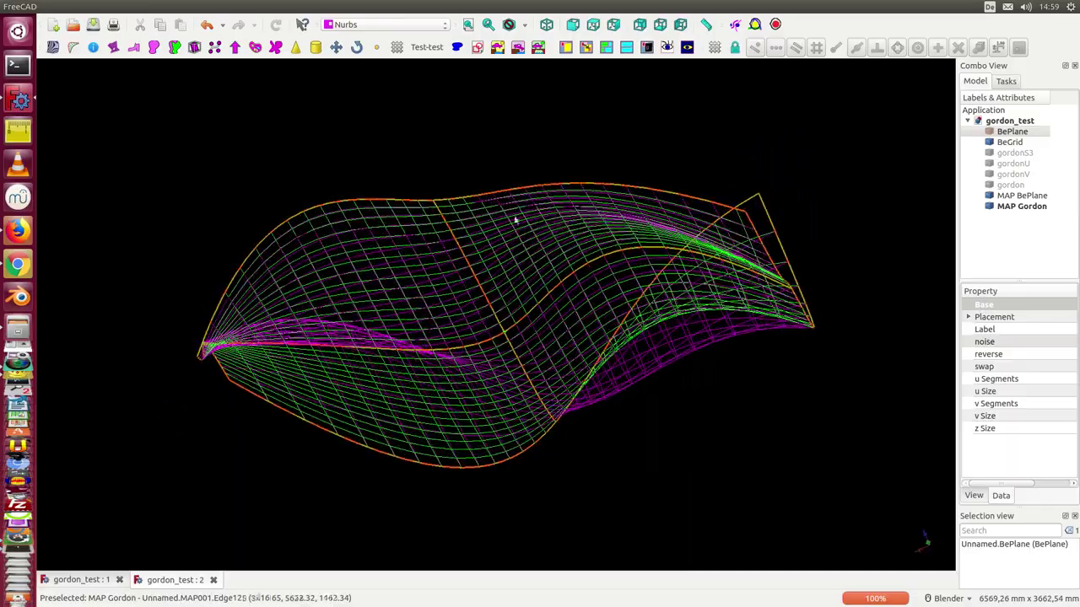
pyautogui.moveTo(588, 118)
pyautogui.mouseDown(button='middle')
pyautogui.moveTo(231, 151)
pyautogui.moveTo(329, 220)
pyautogui.moveTo(413, 208)
pyautogui.moveTo(404, 180)
pyautogui.moveTo(376, 250)
pyautogui.moveTo(301, 284)
pyautogui.mouseUp(button='middle')
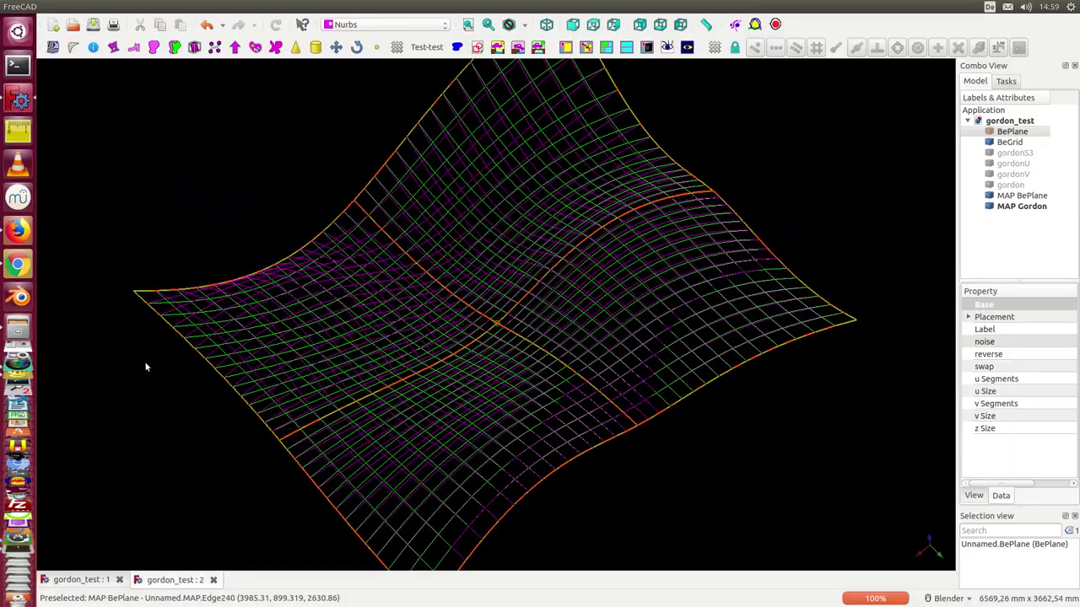
pyautogui.moveTo(145, 367)
pyautogui.mouseDown(button='middle')
pyautogui.moveTo(381, 379)
pyautogui.moveTo(537, 279)
pyautogui.moveTo(544, 228)
pyautogui.moveTo(498, 231)
pyautogui.moveTo(472, 282)
pyautogui.moveTo(478, 306)
pyautogui.mouseUp(button='middle')
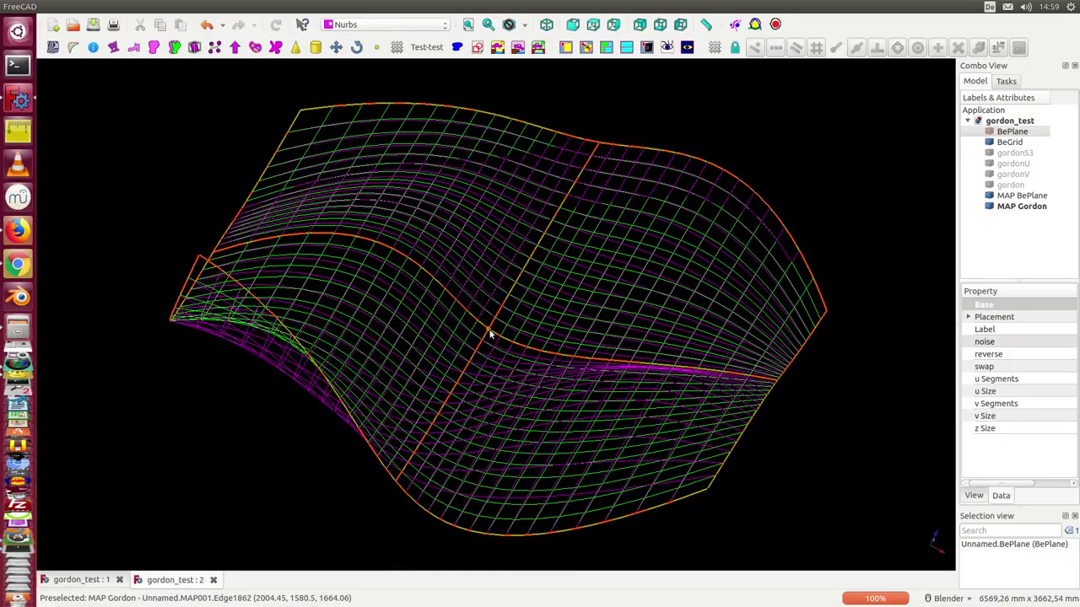